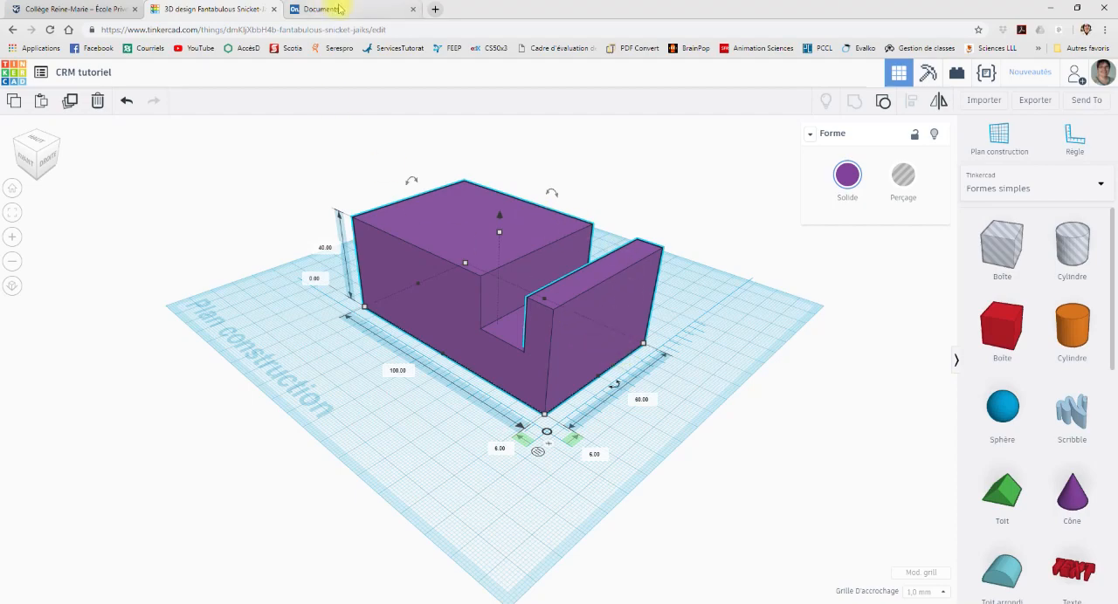
Step: Switch to Onshape and create a new document named "Projection orthogonale - Tutoriel"
click(321, 9)
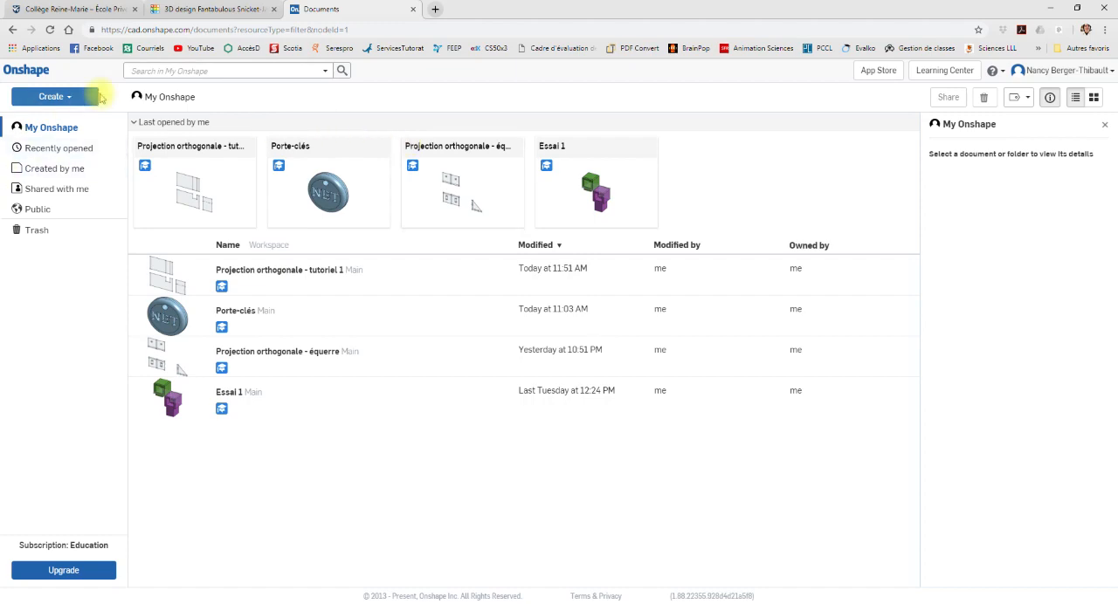
click(70, 98)
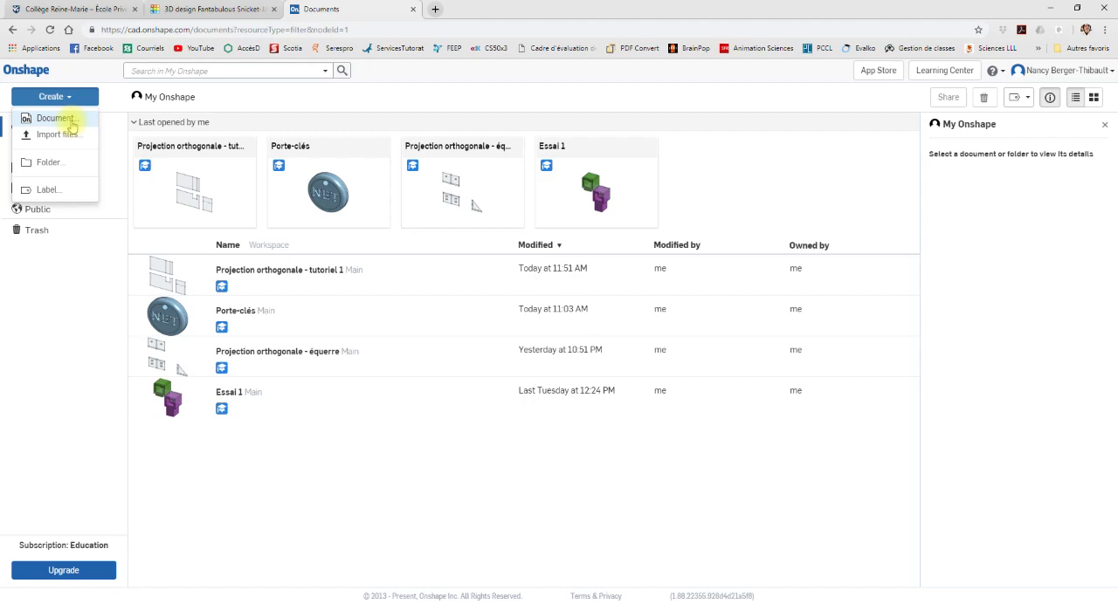
click(72, 122)
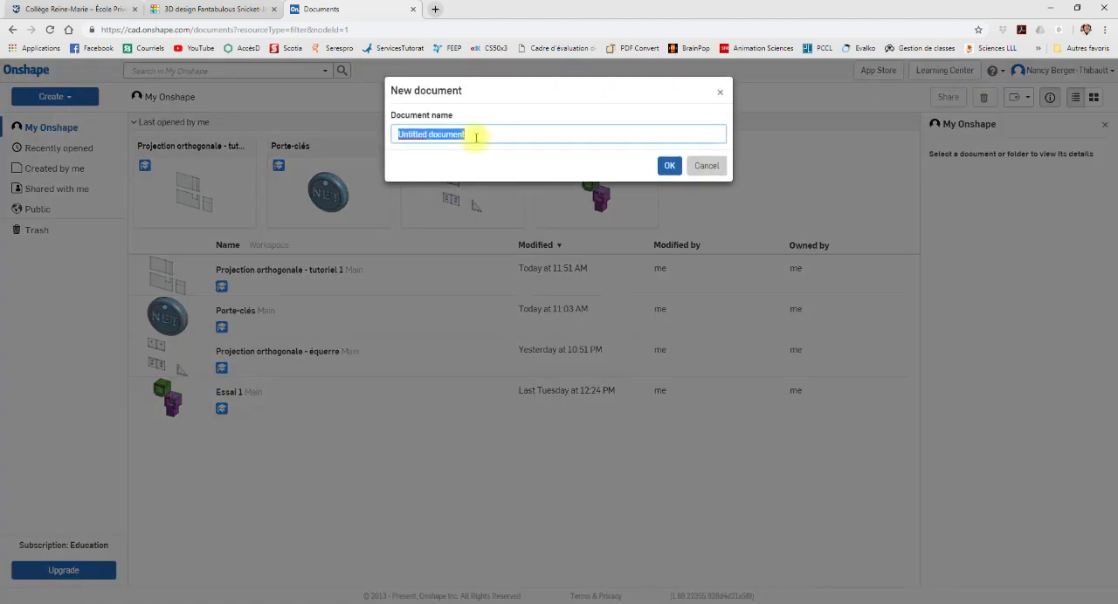
text(Projection orthogonale - Tutoriel)
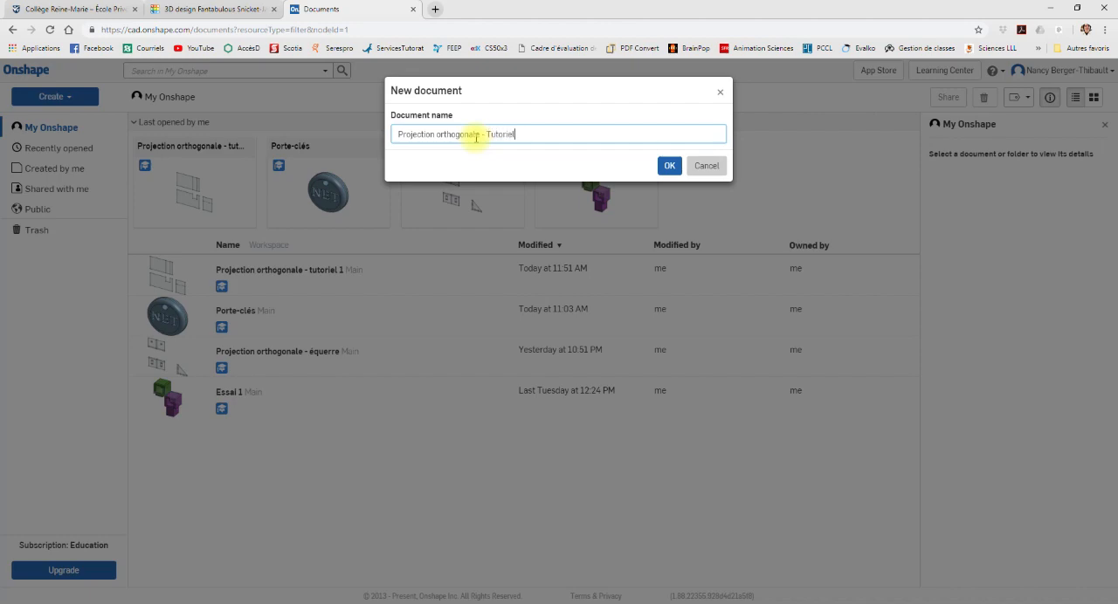
click(670, 169)
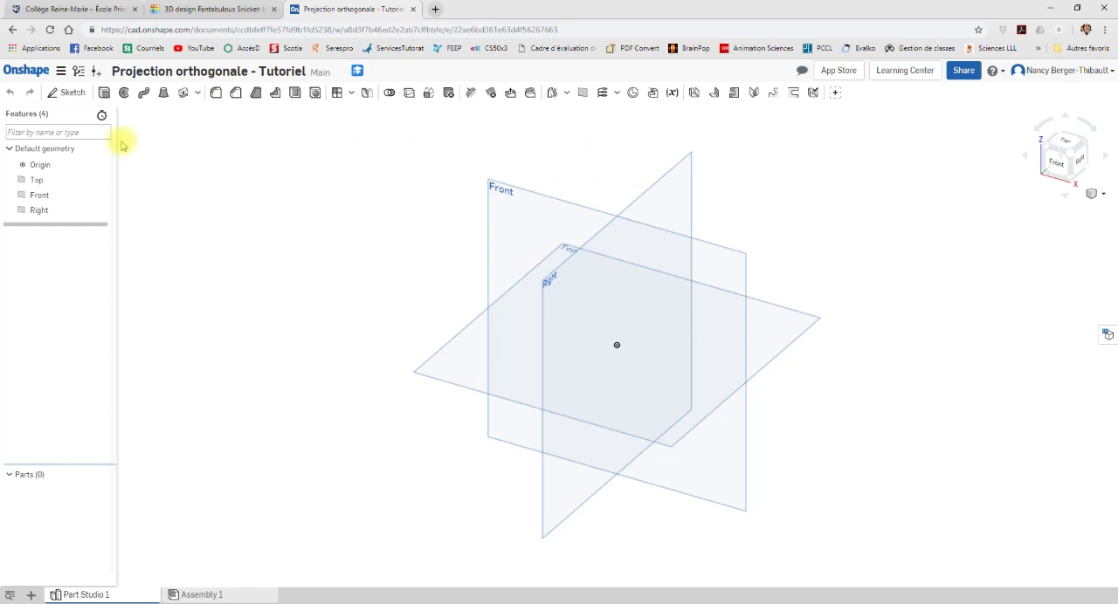
Step: Confirm the workspace units with millimetre for length, degree for angles and kilogram for mass
click(61, 75)
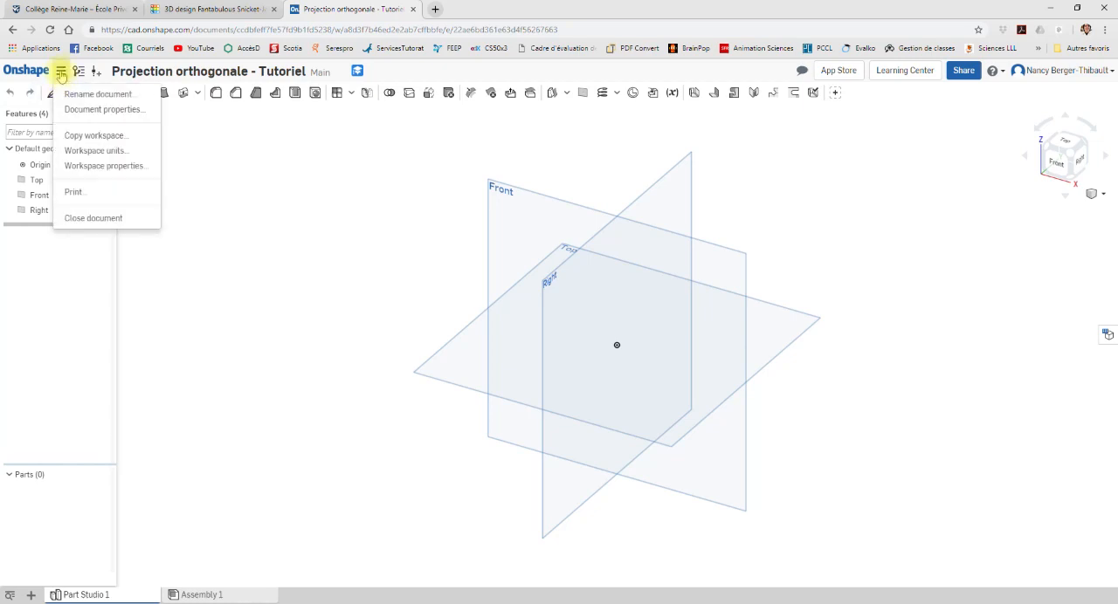
click(116, 156)
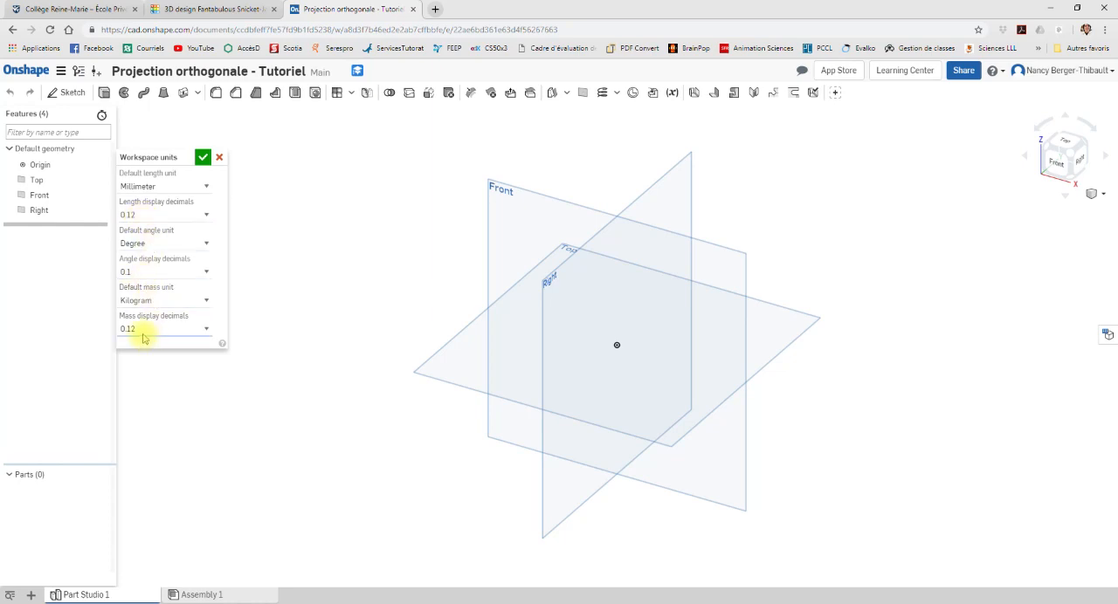
click(201, 158)
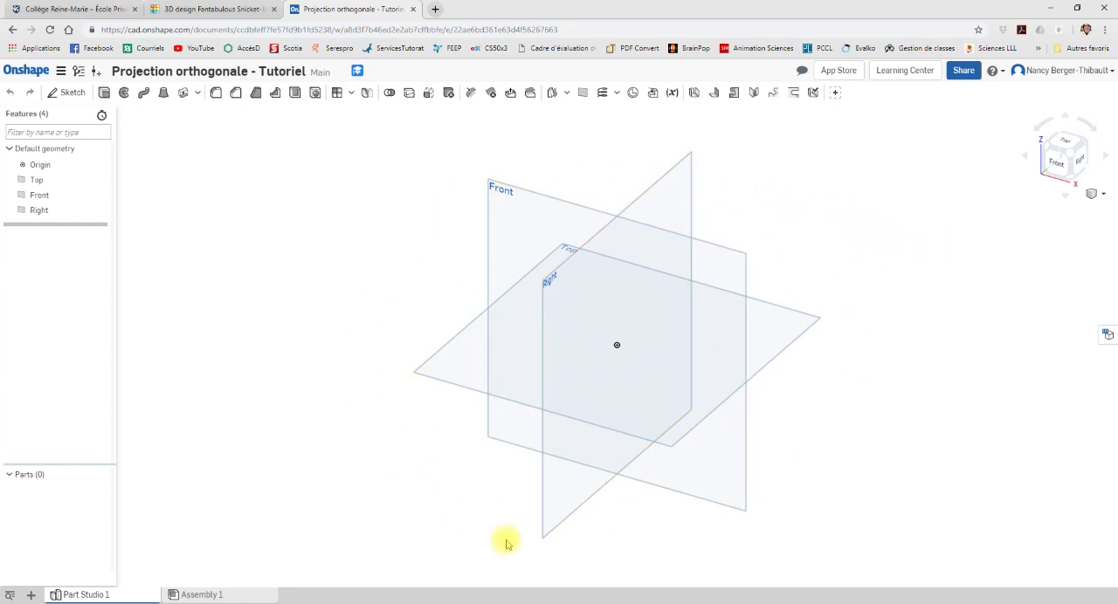
Step: Enlarge the Front plane by extending its upper-right and lower-left corners outward
click(1059, 172)
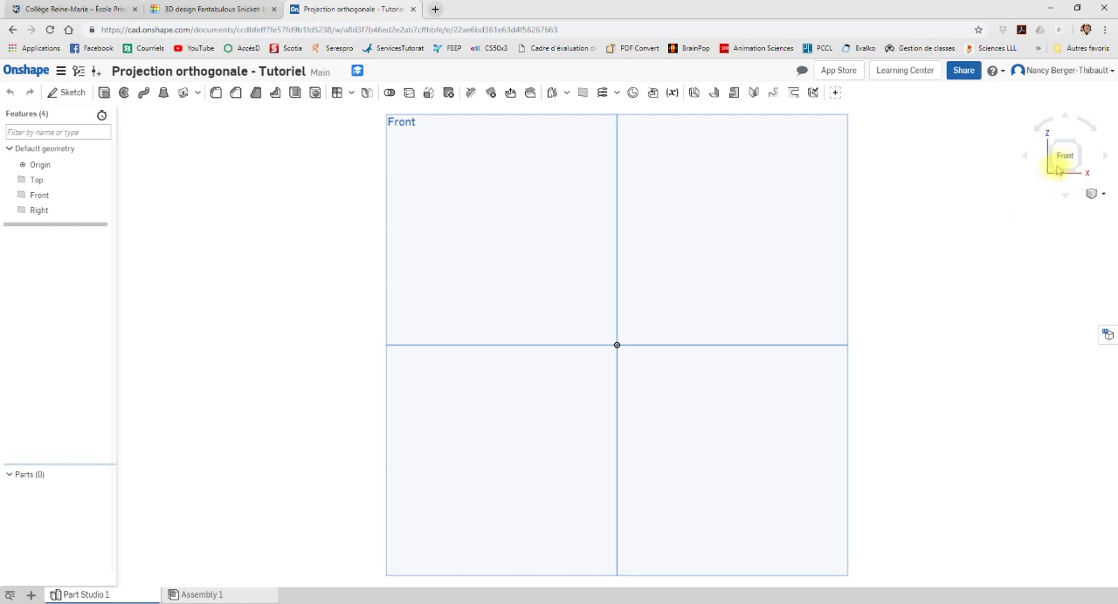
click(1080, 147)
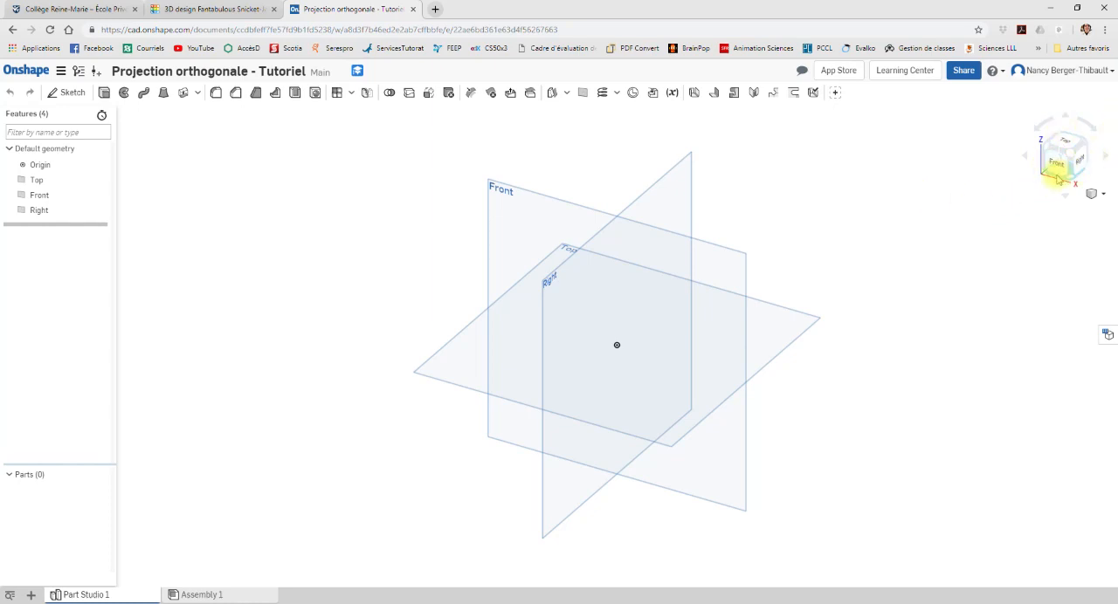
click(729, 277)
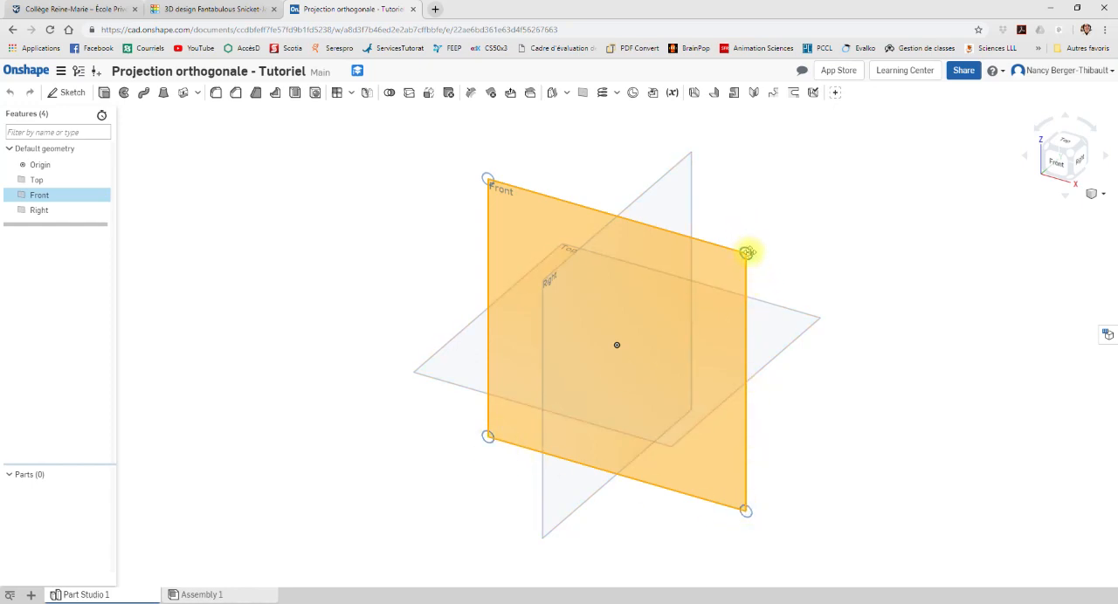
drag(747, 253, 832, 209)
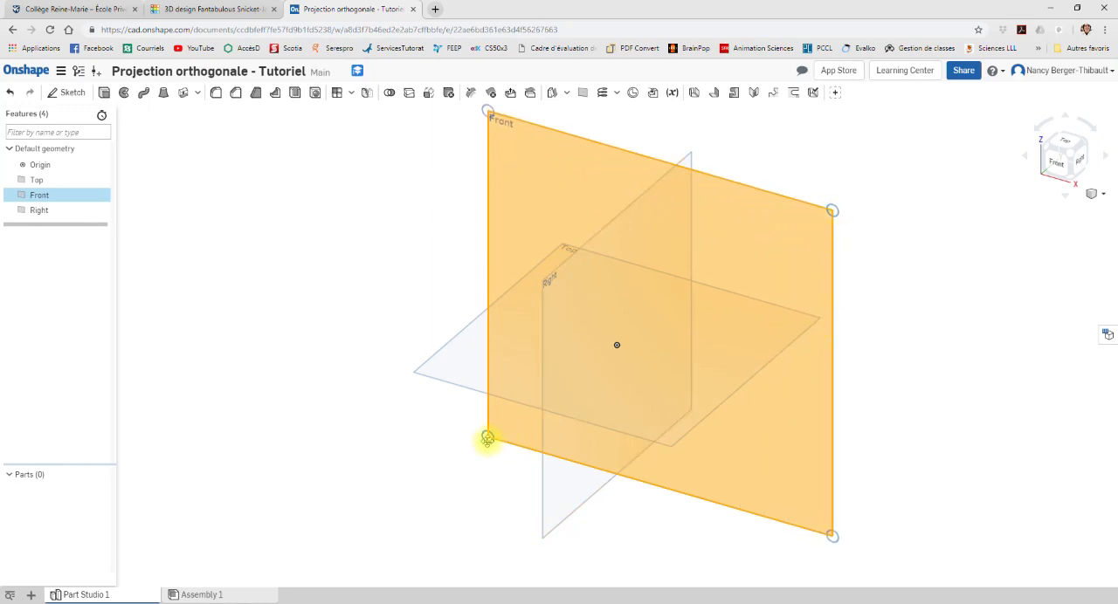
drag(487, 438, 473, 459)
click(958, 304)
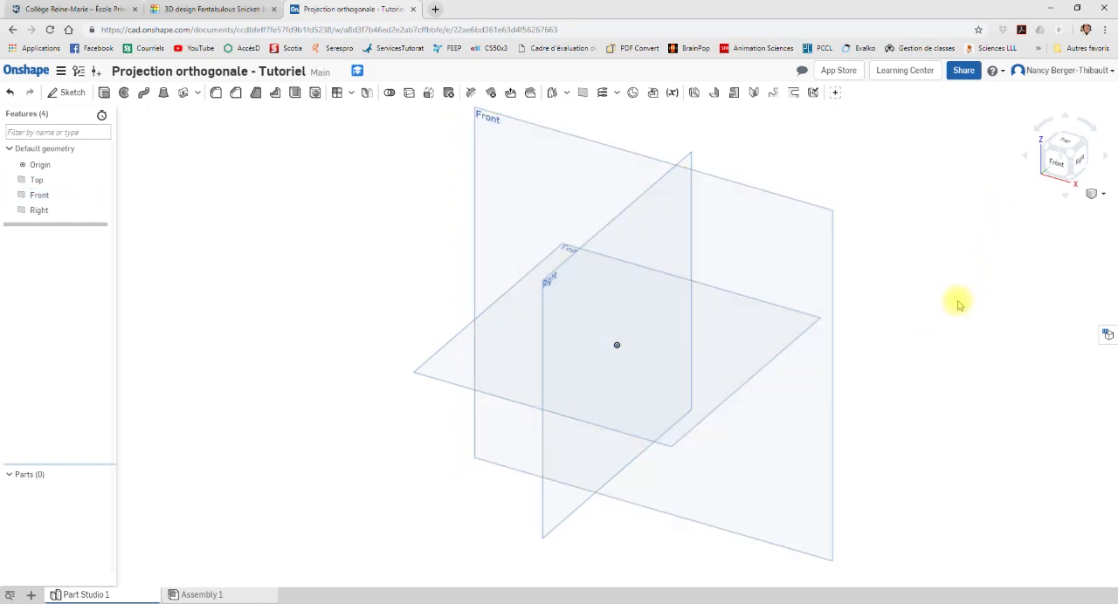
Step: Start a new sketch on the Front plane, viewed from the front
click(1057, 168)
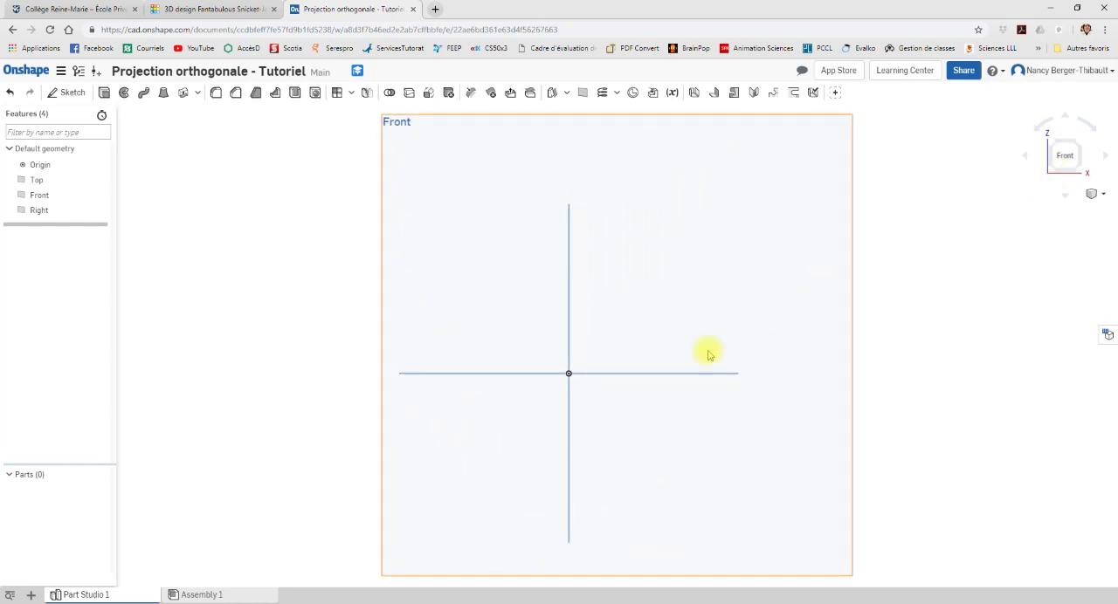
mouse_move(746, 324)
middle_down()
mouse_move(694, 329)
mouse_move(709, 329)
middle_up()
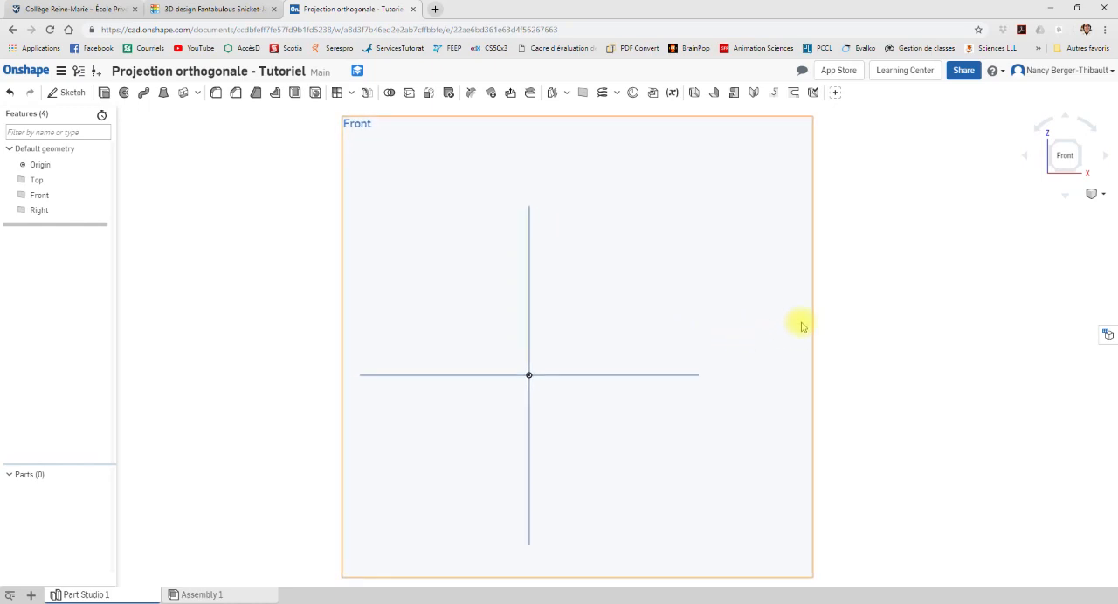
click(66, 94)
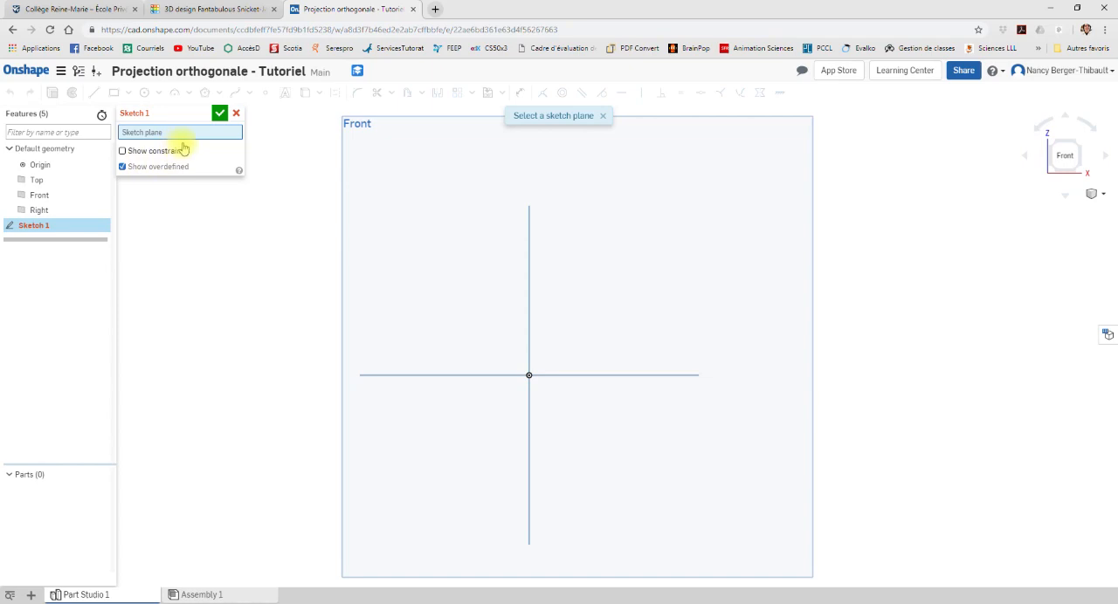
click(584, 194)
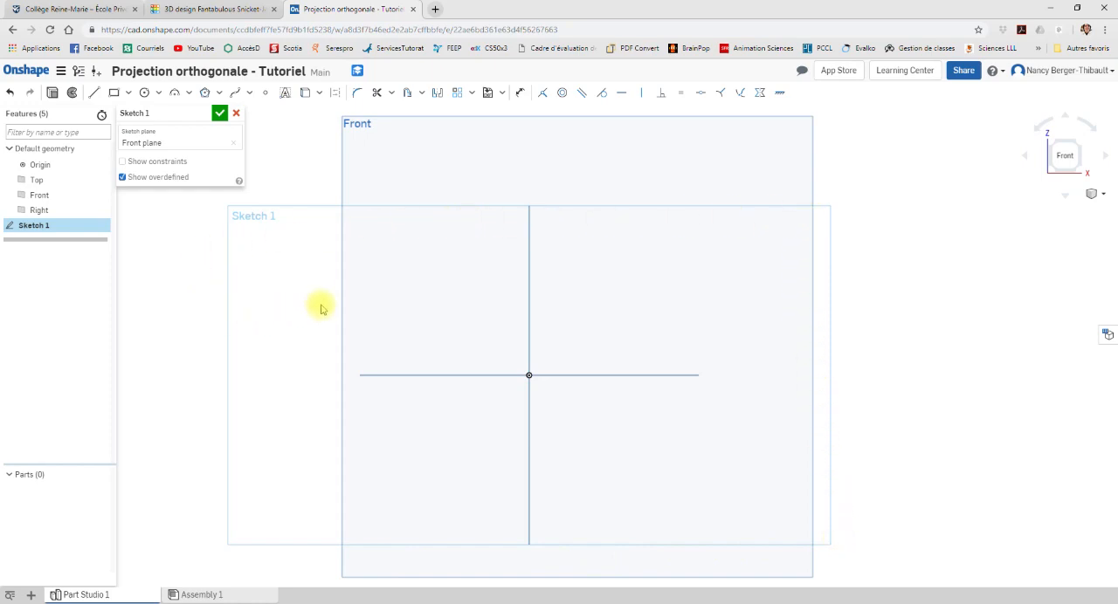
Step: Check the reference block in Tinkercad, return to Onshape and sketch a corner rectangle about 114 by 56 mm just below the origin
click(185, 8)
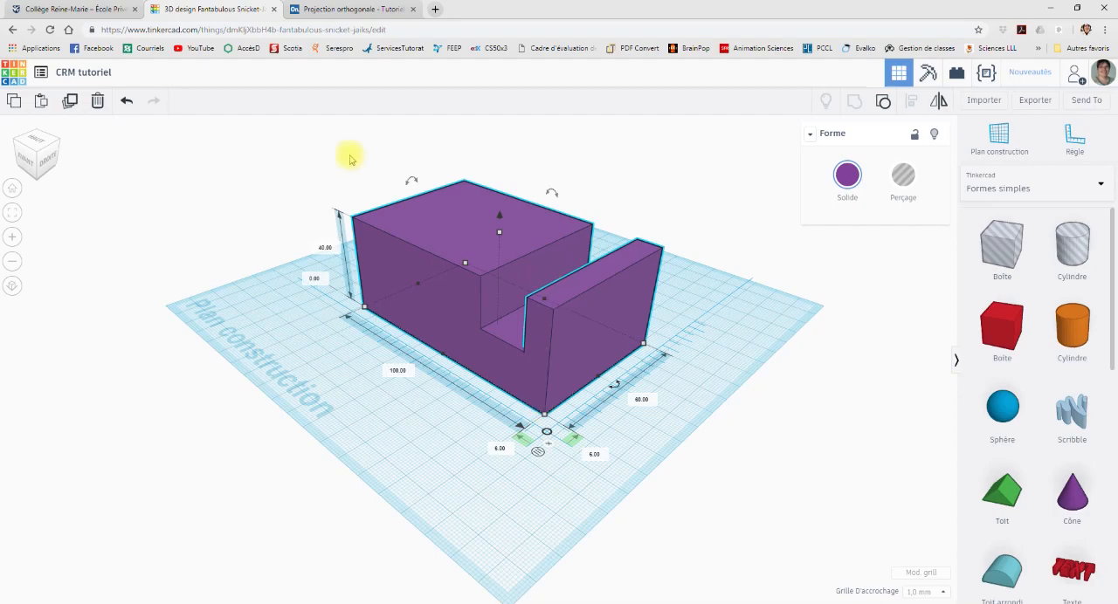
click(353, 10)
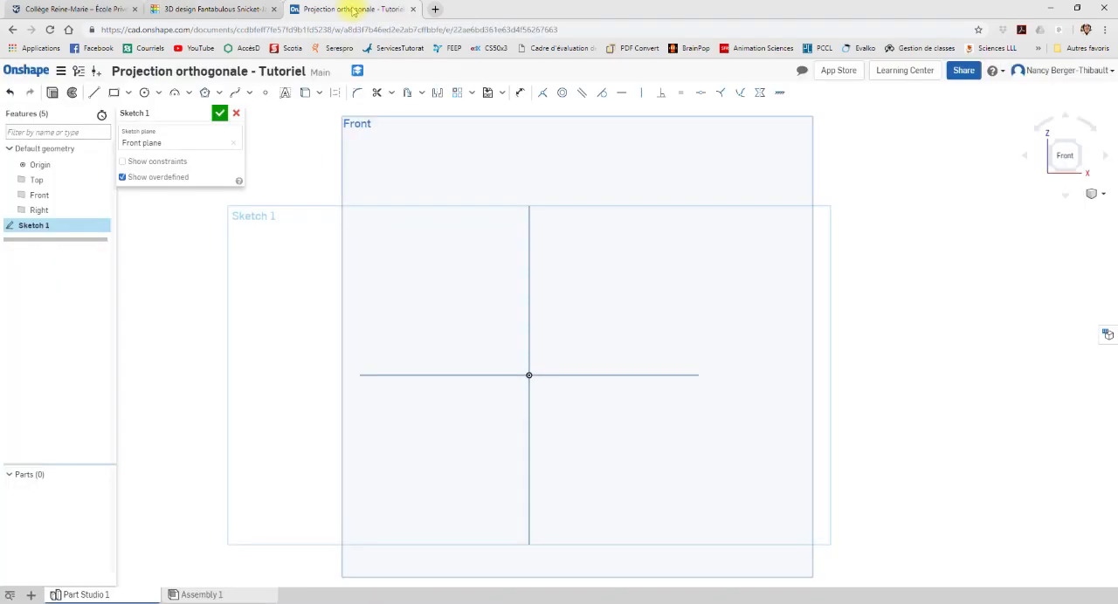
click(113, 94)
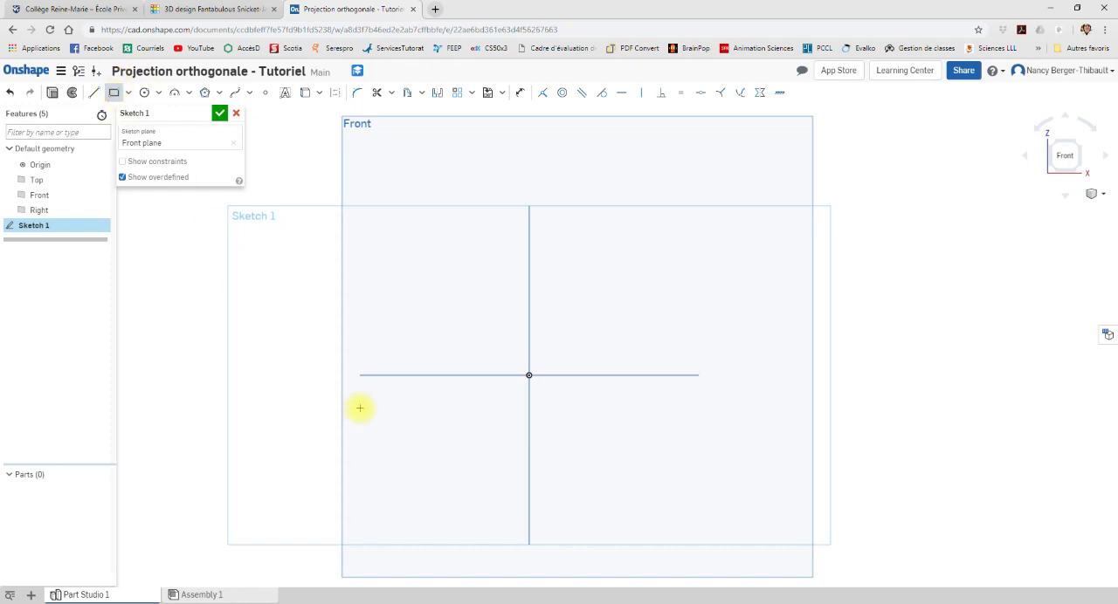
click(351, 390)
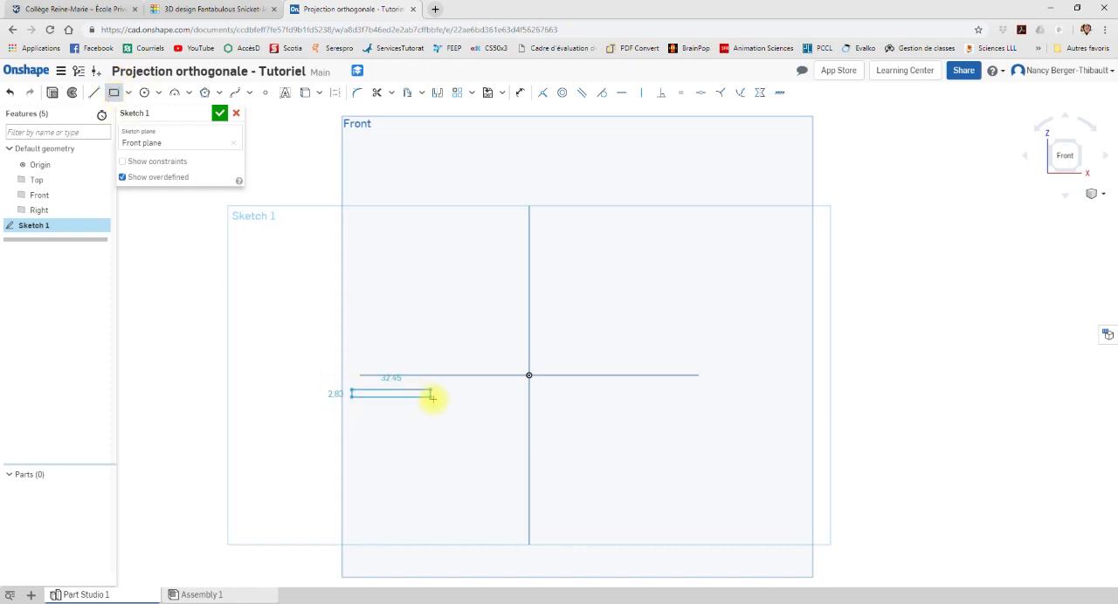
click(610, 517)
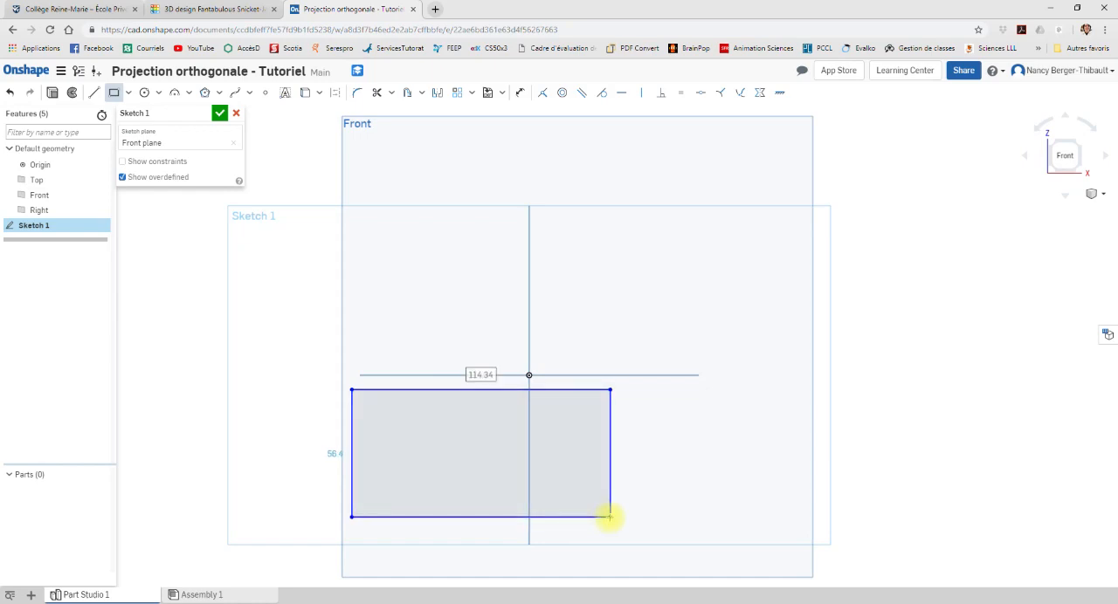
Step: Dimension the rectangle with a width of 100 mm and a height of 40 mm
click(523, 93)
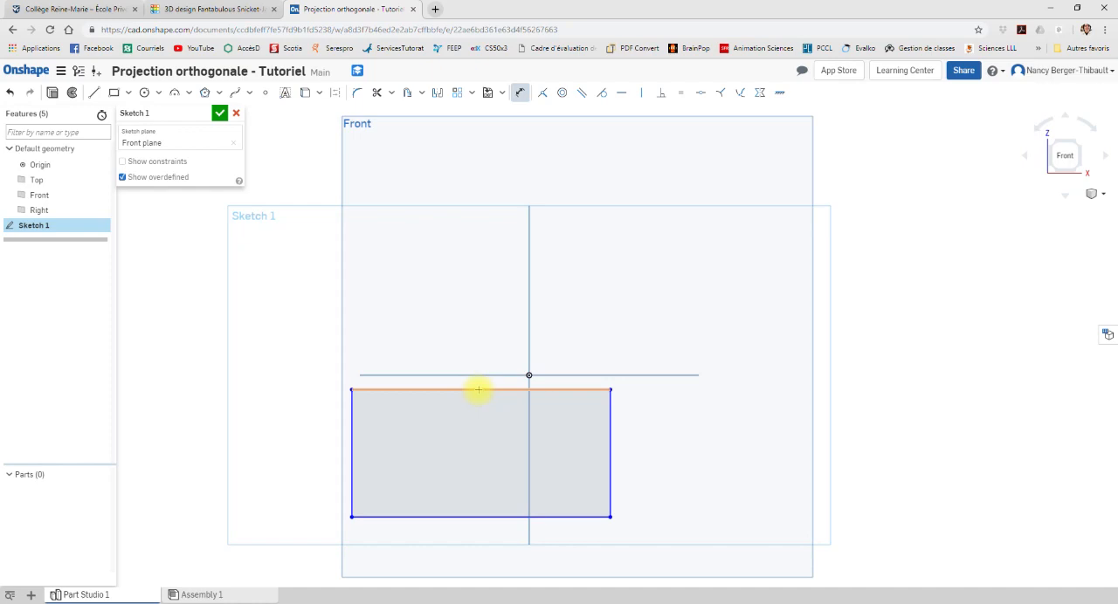
click(478, 389)
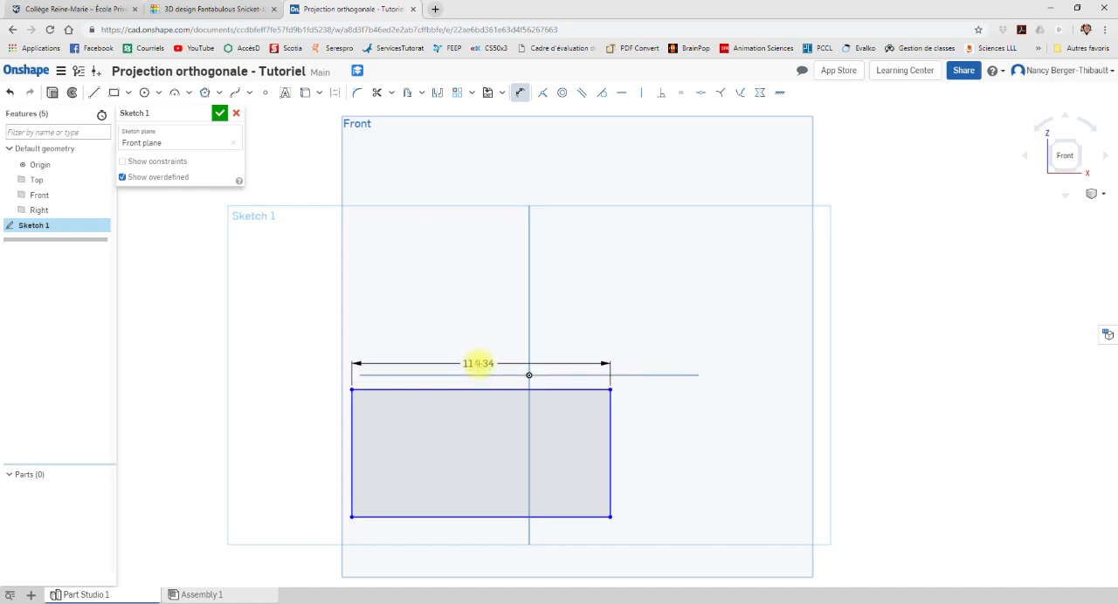
click(477, 363)
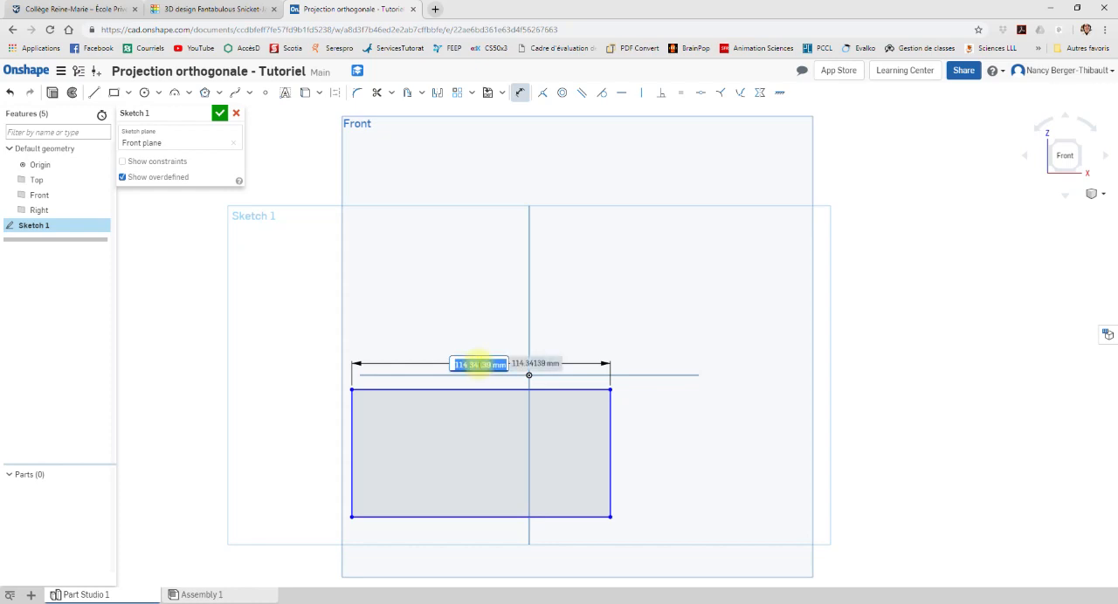
text(100)
key(Return)
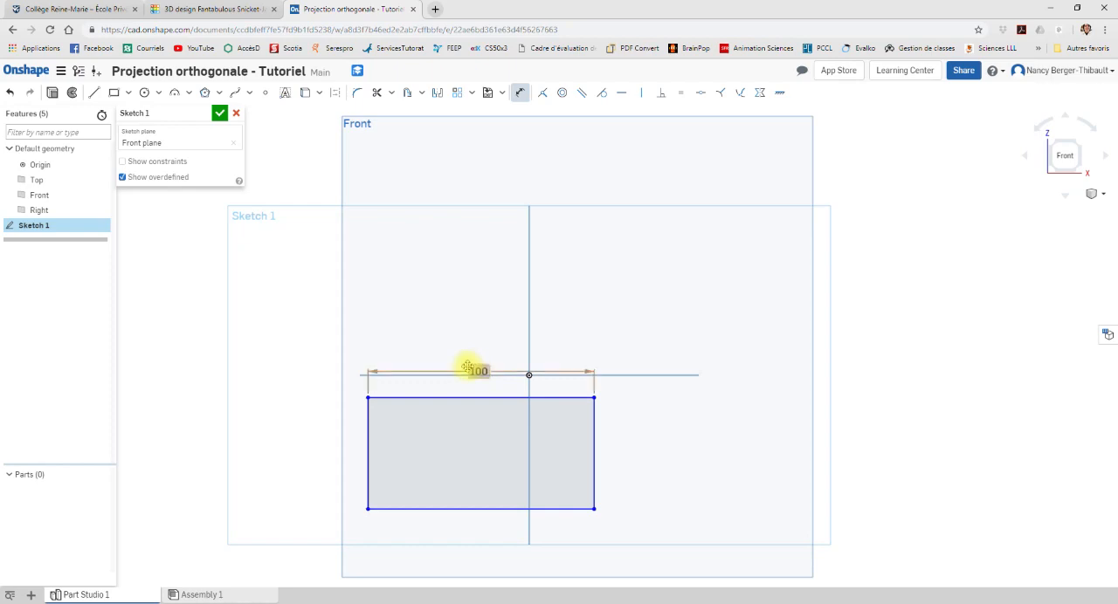
click(597, 452)
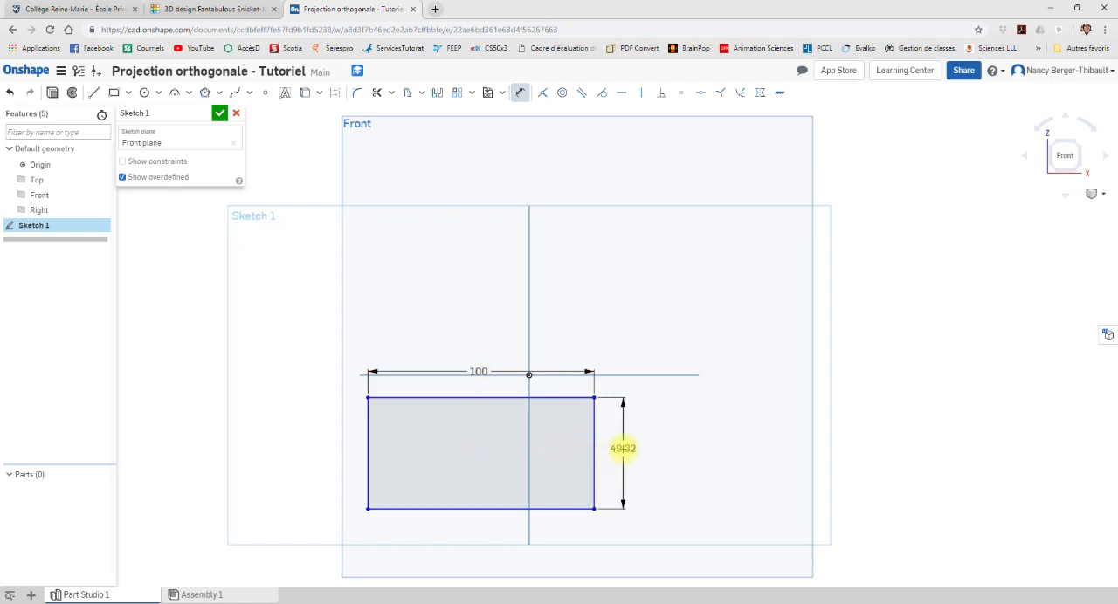
click(623, 448)
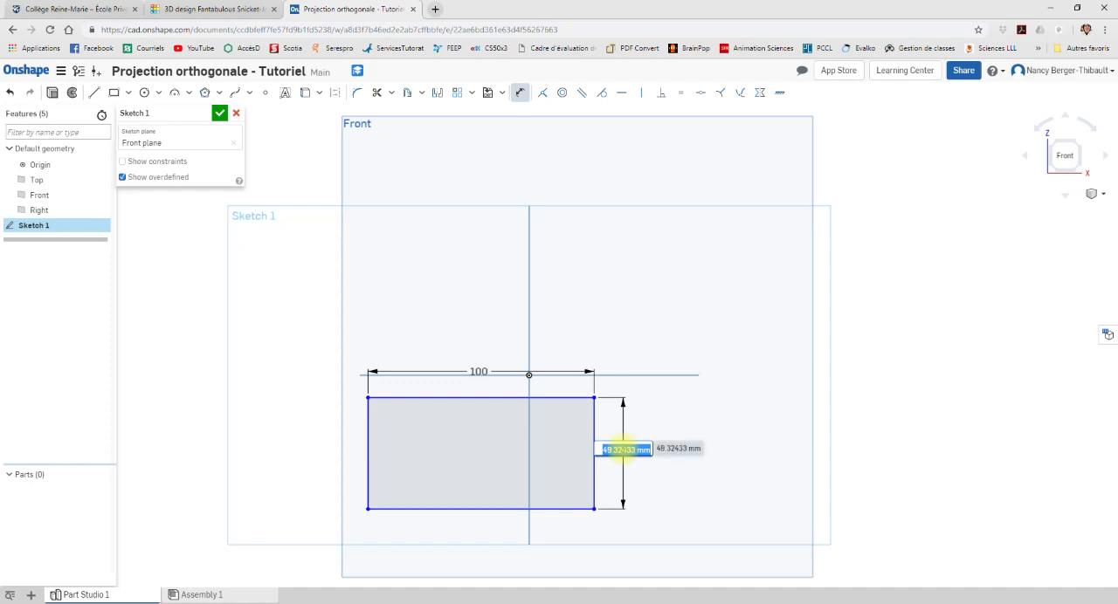
text(40)
key(Return)
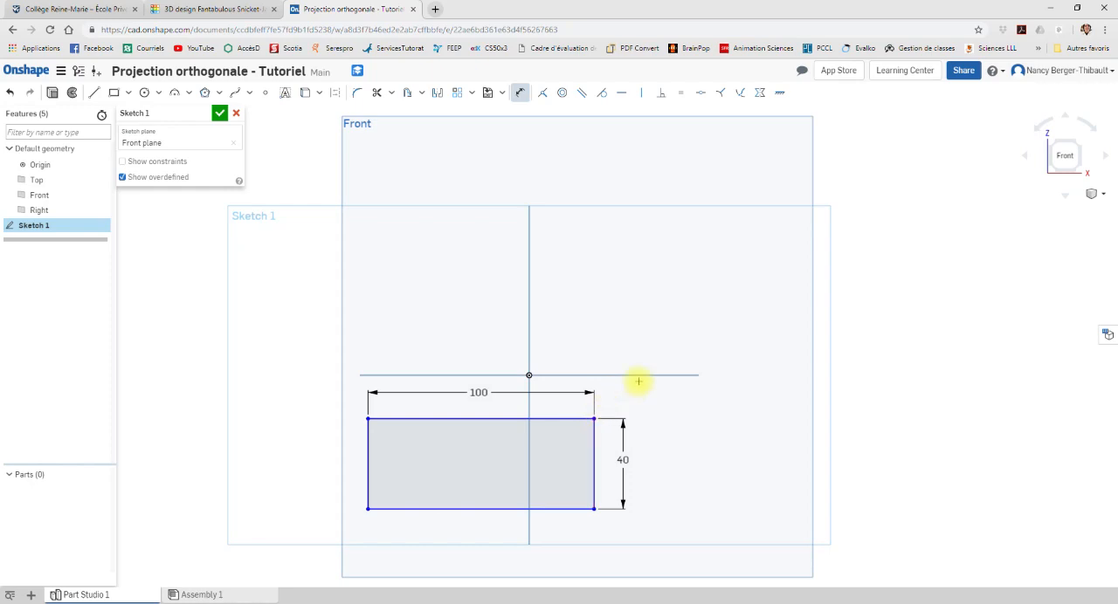
Step: Check the Tinkercad block again and, in Onshape, sketch a three-line notch about 20 mm wide and 20 mm deep from the rectangle's upper edge
click(209, 9)
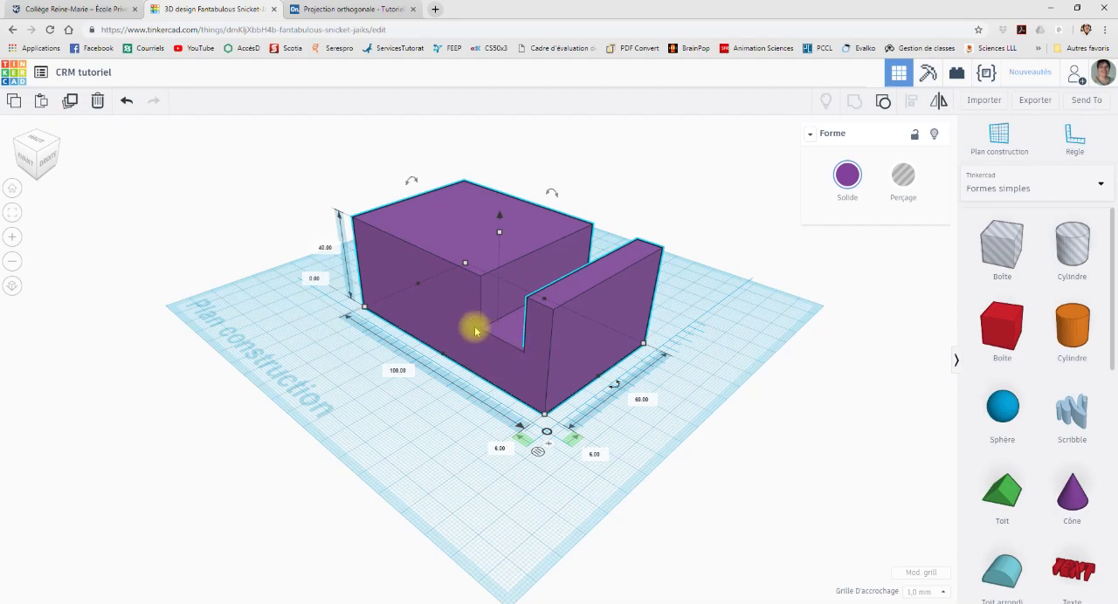
click(359, 9)
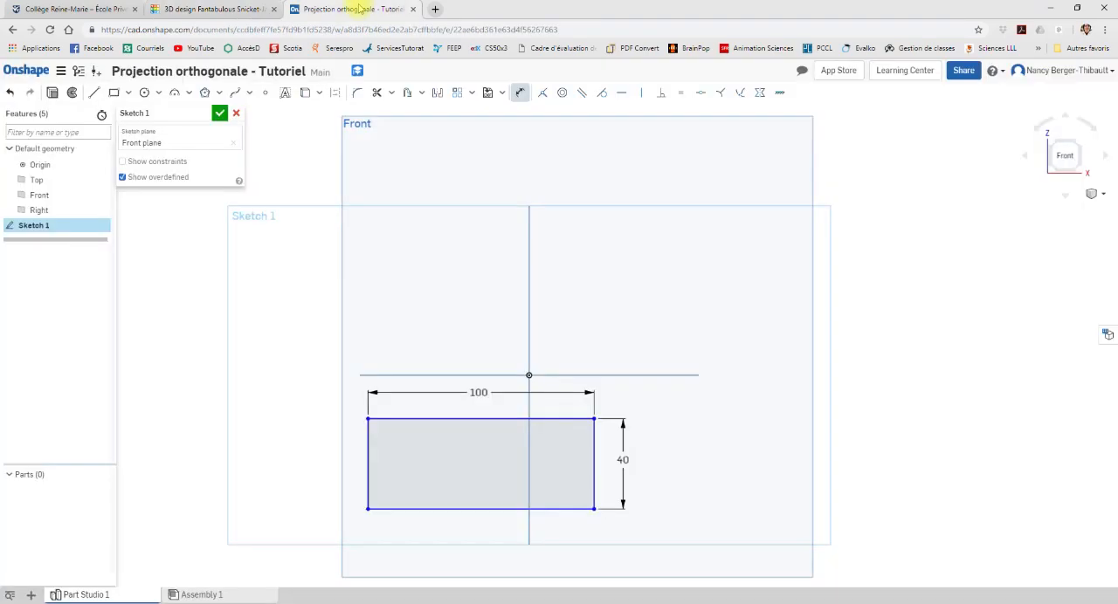
click(95, 94)
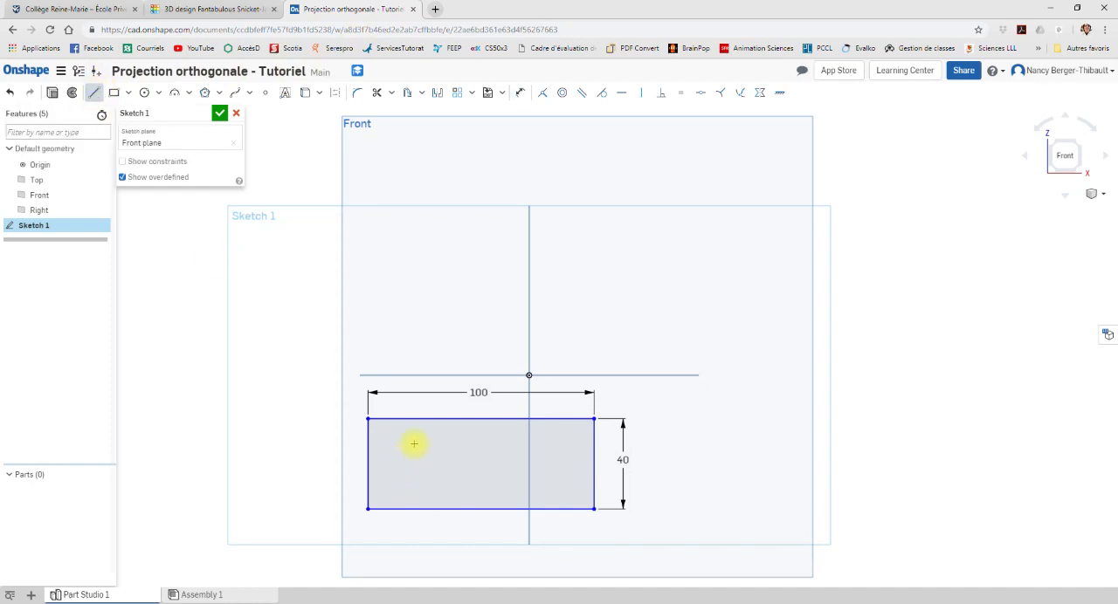
click(567, 419)
click(566, 464)
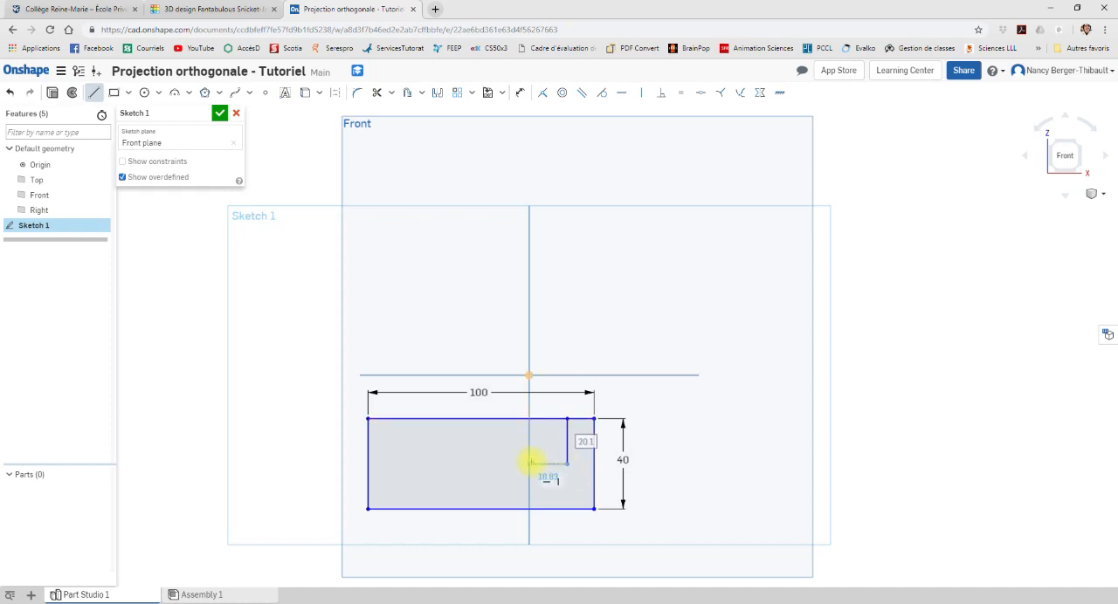
click(522, 463)
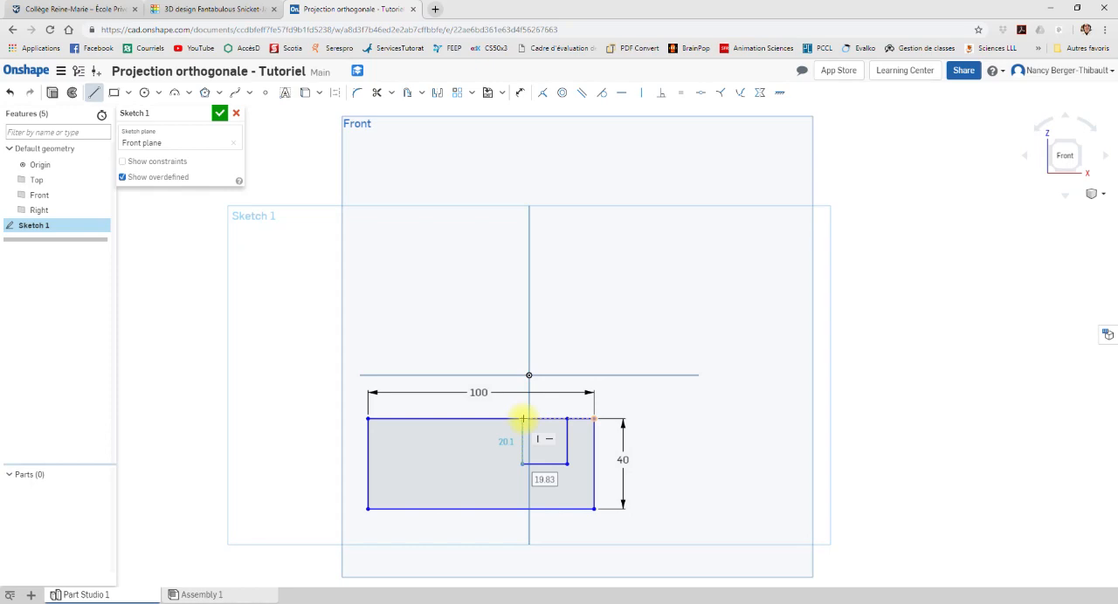
click(523, 419)
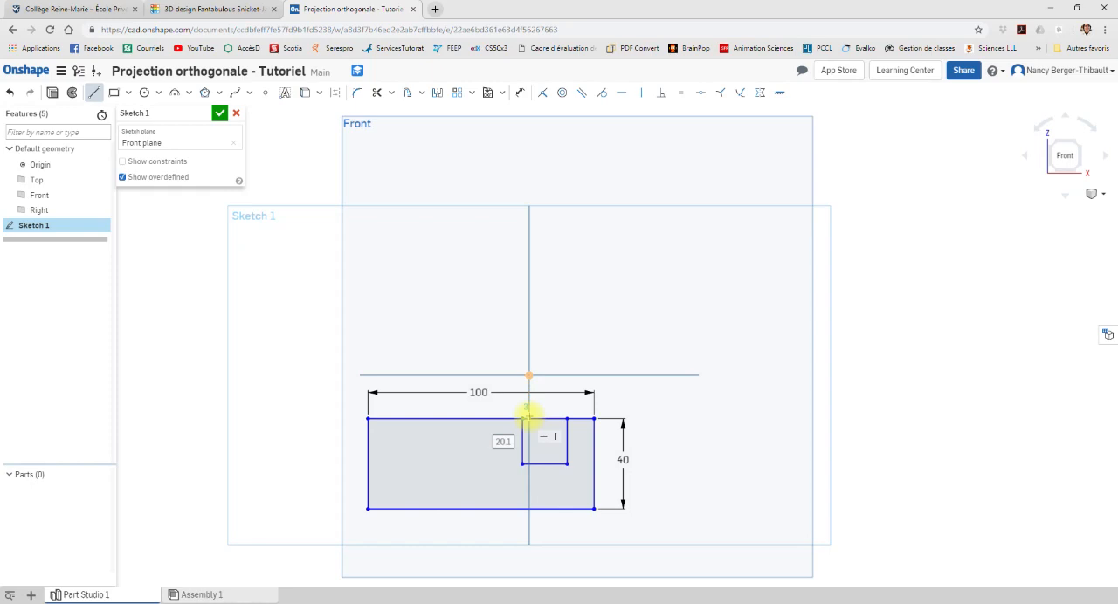
key(Escape)
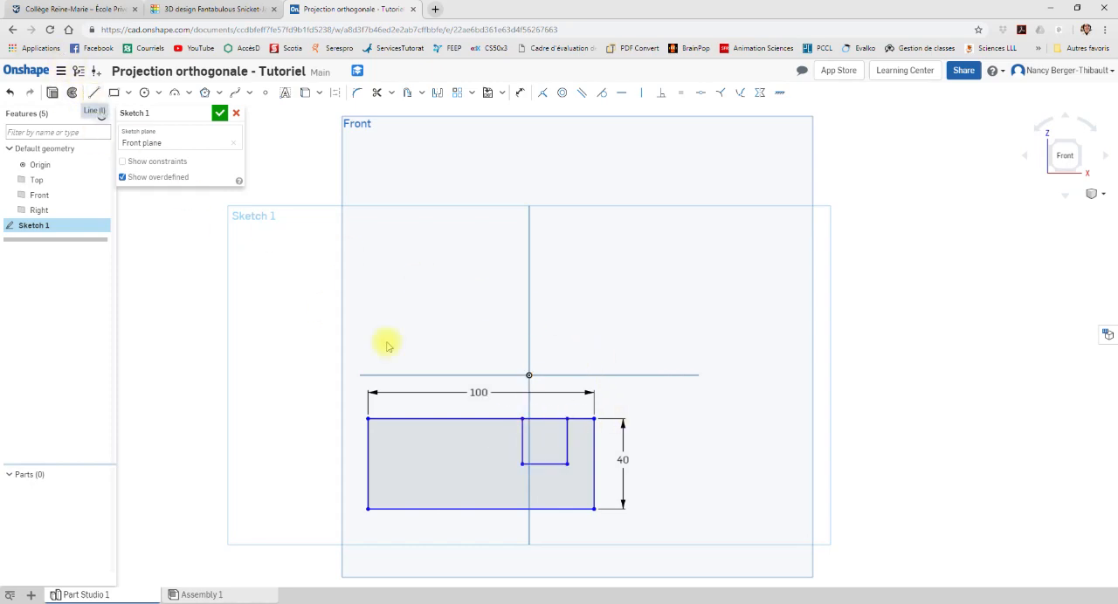
Step: Dimension the gap between the notch's right side and the rectangle's upper-right corner as 10 mm
click(521, 94)
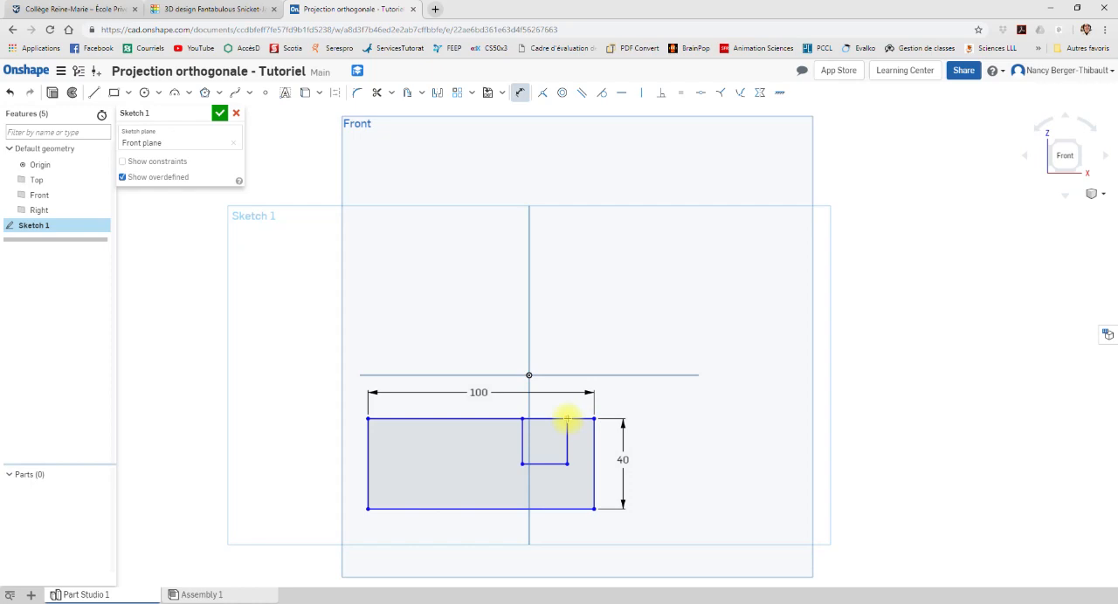
click(567, 420)
click(594, 420)
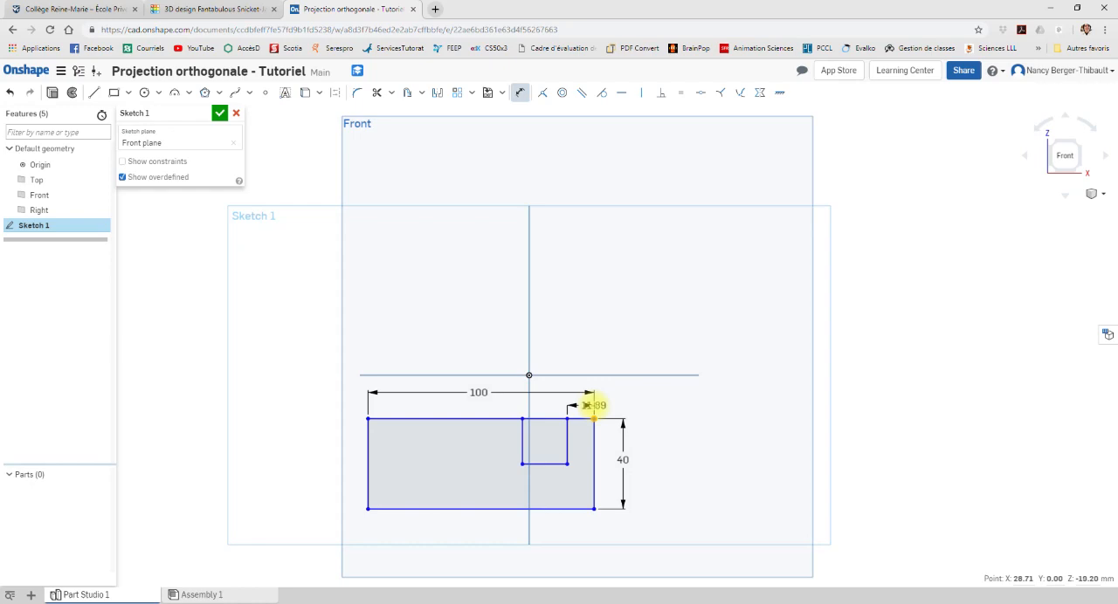
click(593, 406)
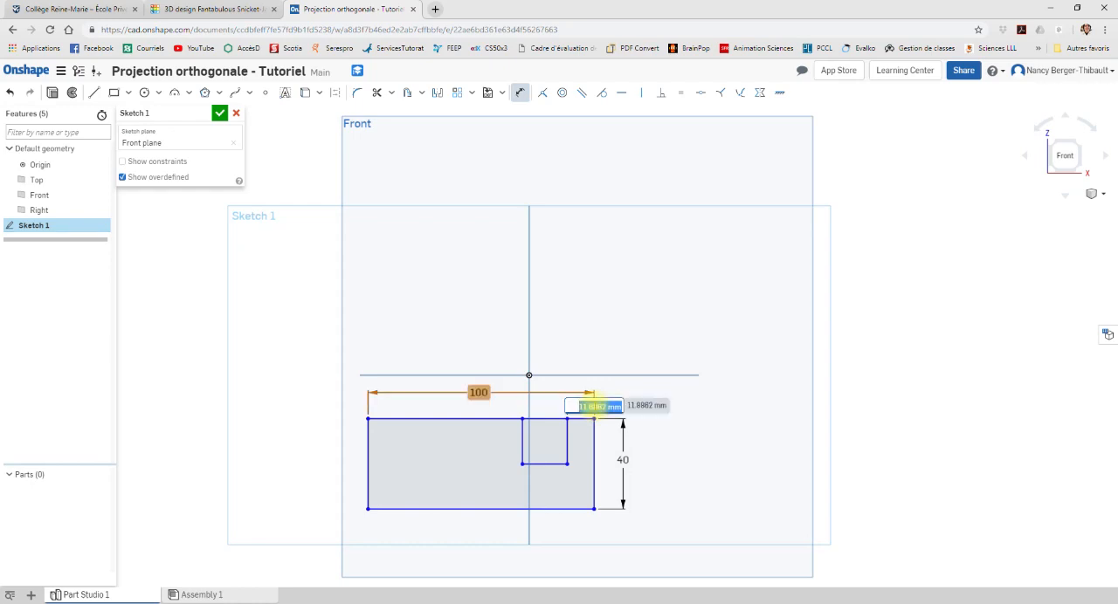
text(10)
key(Return)
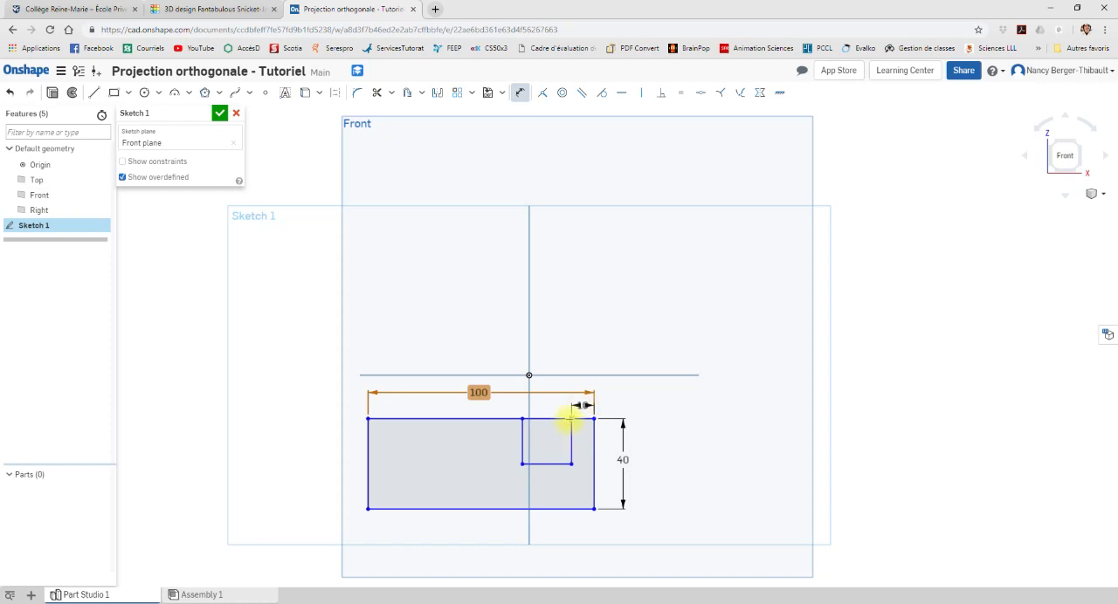
Step: Dimension the notch width as 20 mm and place the dimension text centrally above the notch
click(521, 422)
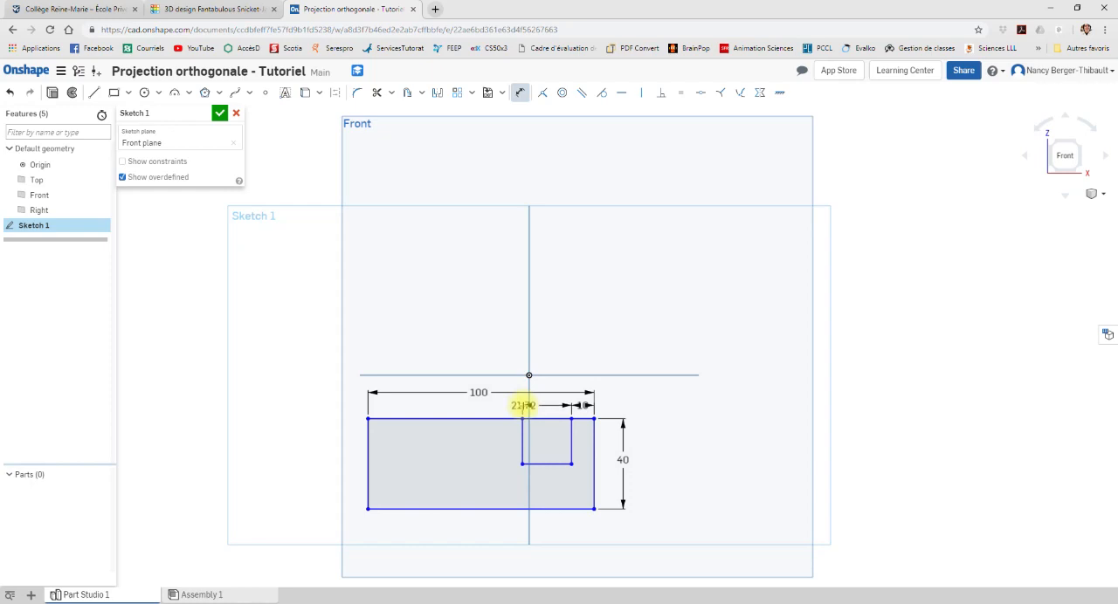
click(524, 405)
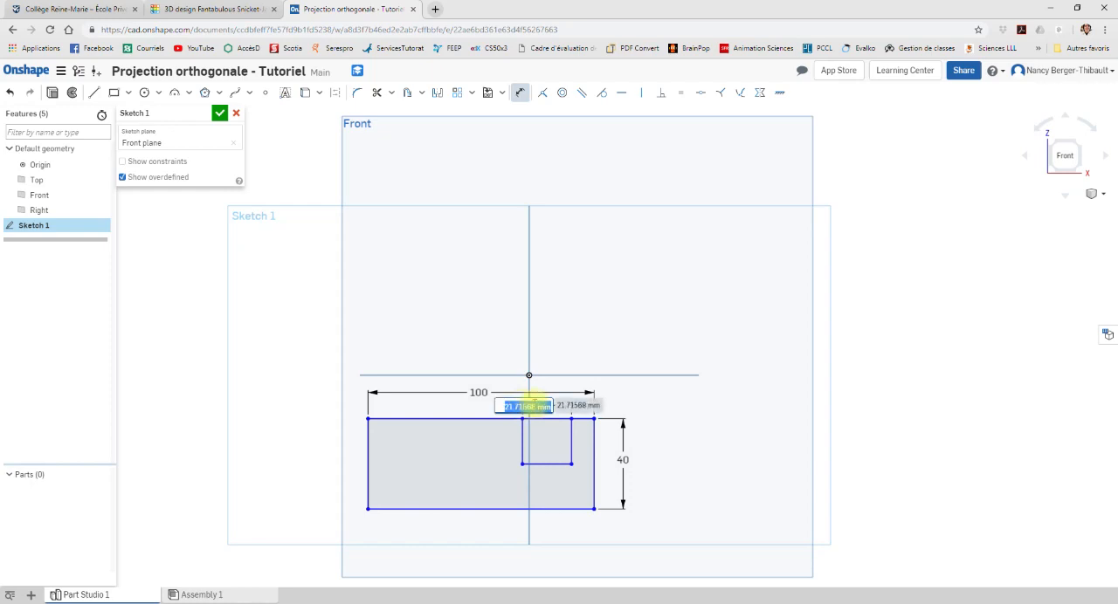
text(20)
key(Return)
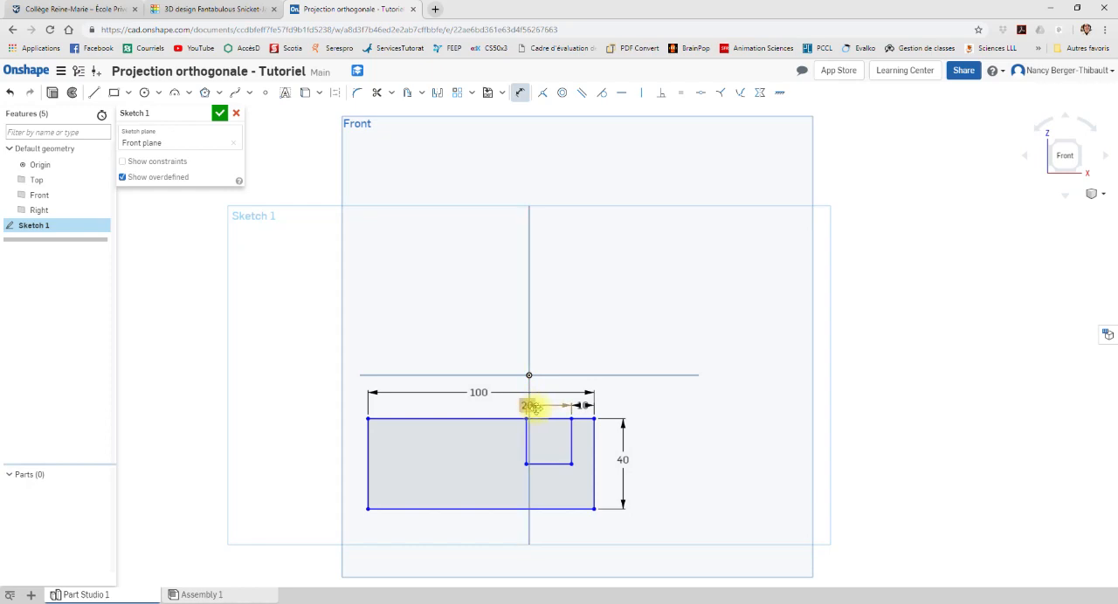
drag(531, 407, 552, 406)
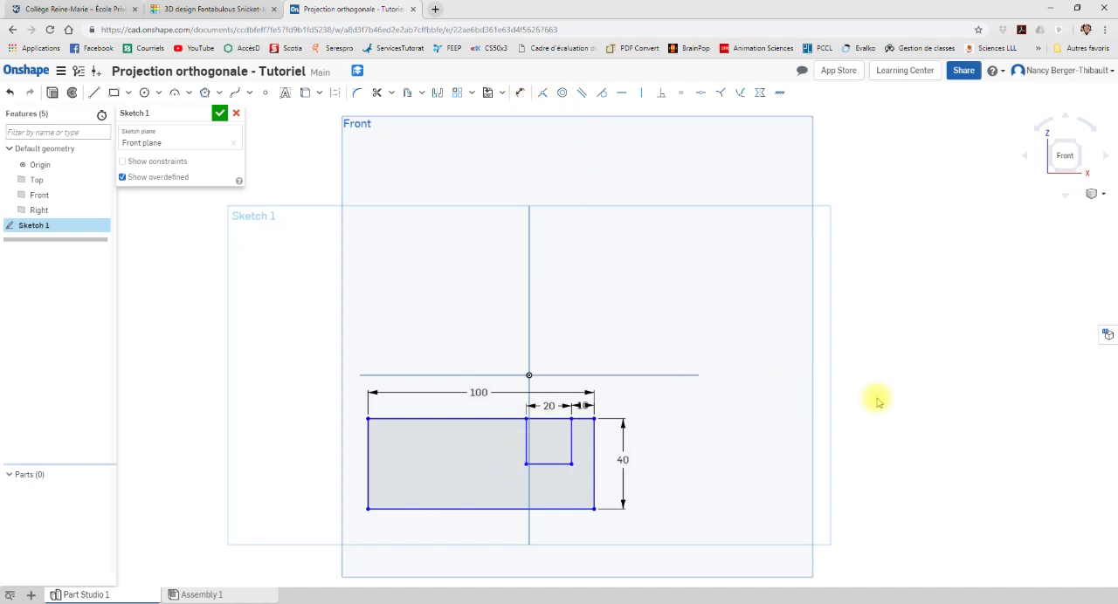
Step: Delete the rectangle's upper edge and redraw it as two lines, one on each side of the notch opening
click(464, 419)
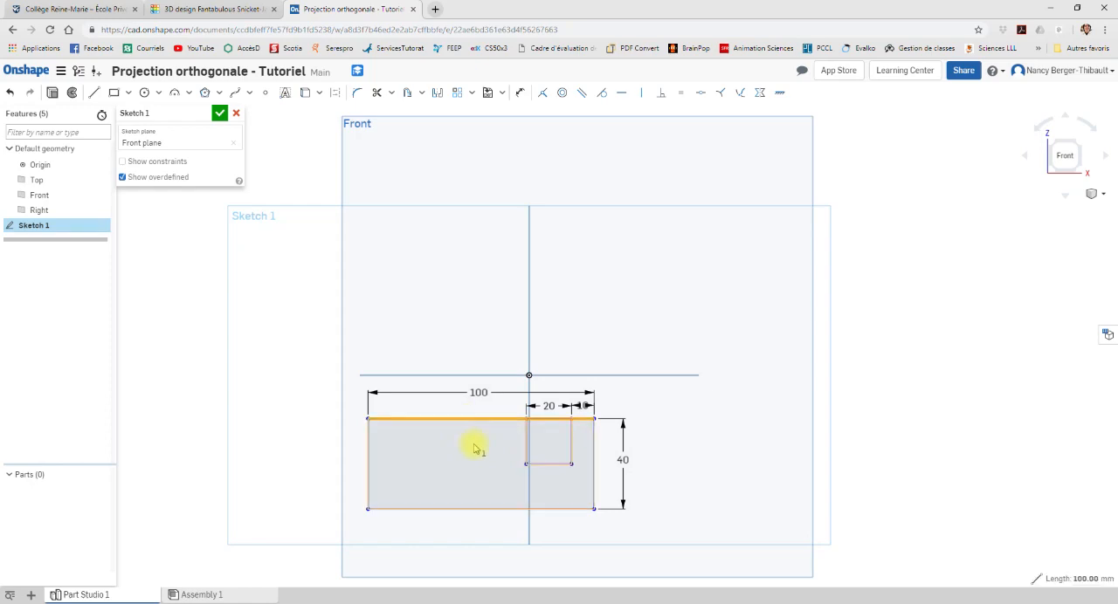
key(Delete)
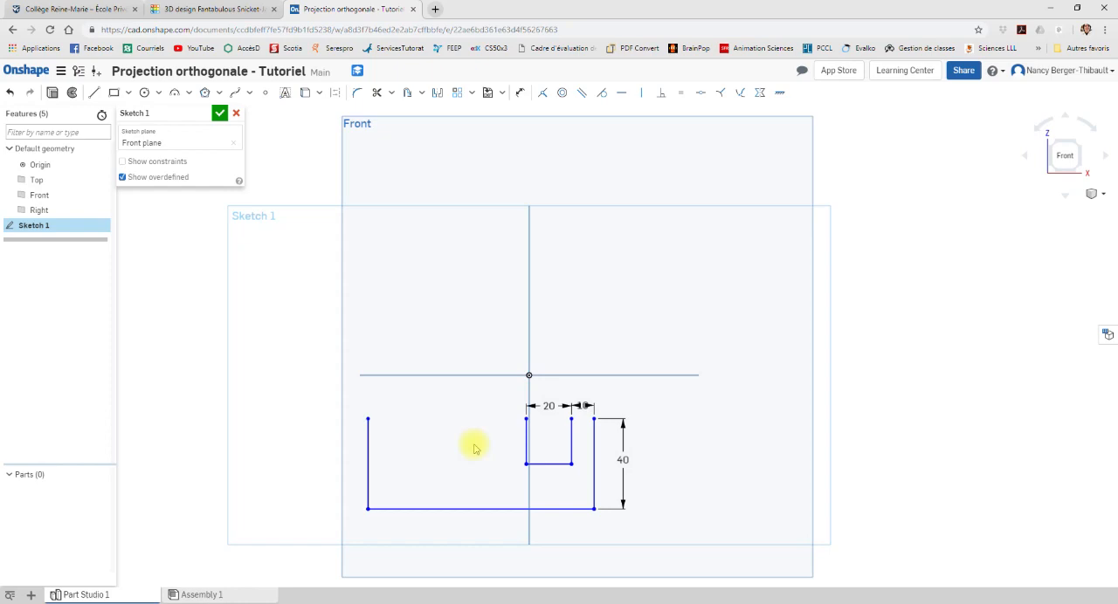
click(94, 93)
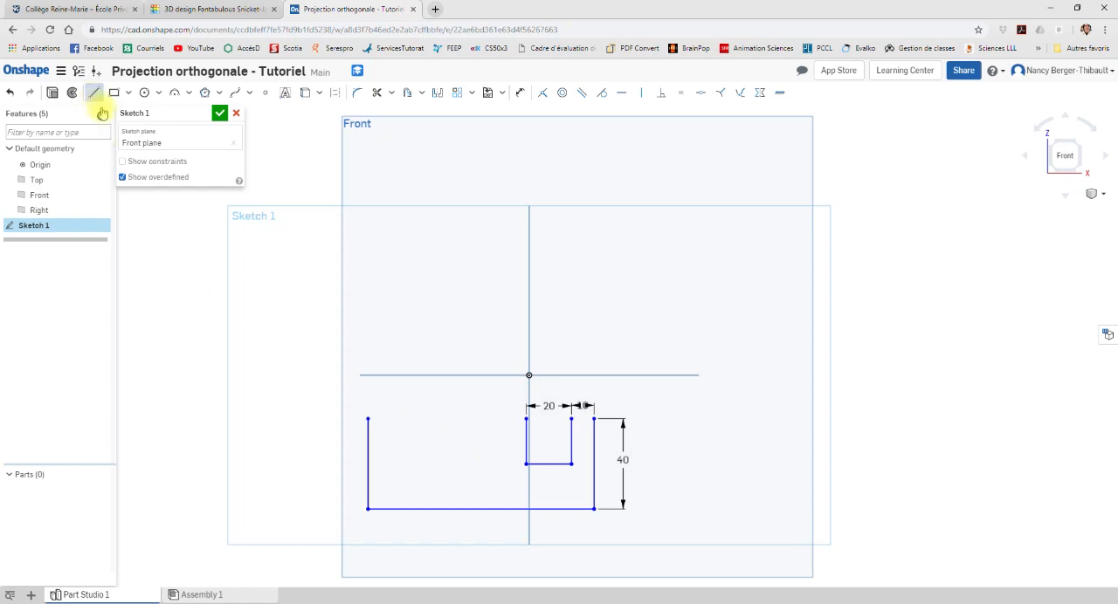
click(368, 419)
click(526, 419)
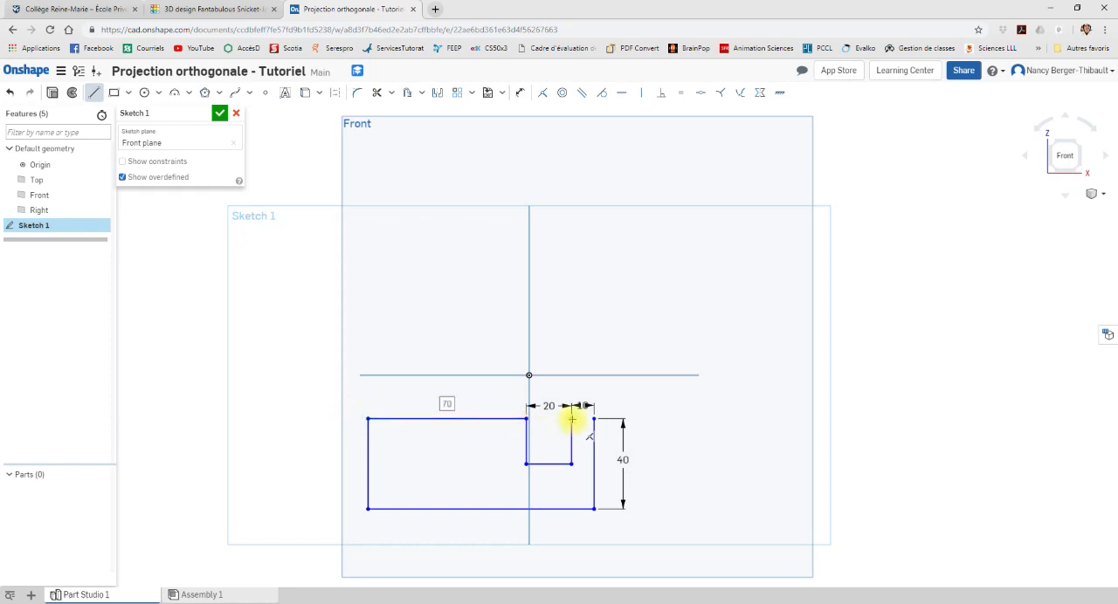
click(571, 419)
click(594, 419)
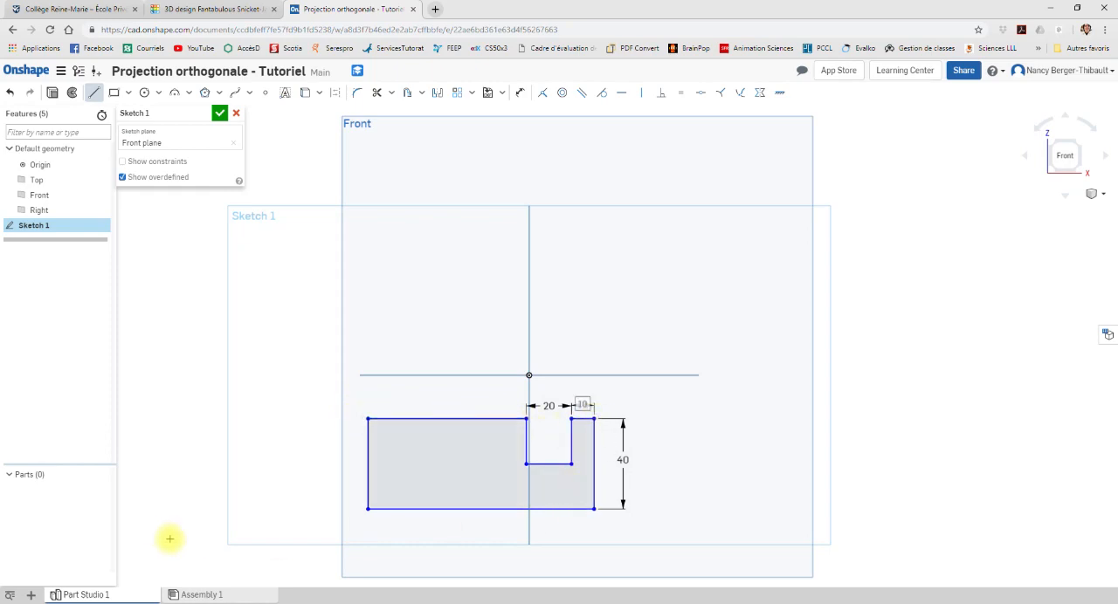
Step: Dimension the lower edge of the notched profile as 100 mm, placing the dimension below it
click(521, 95)
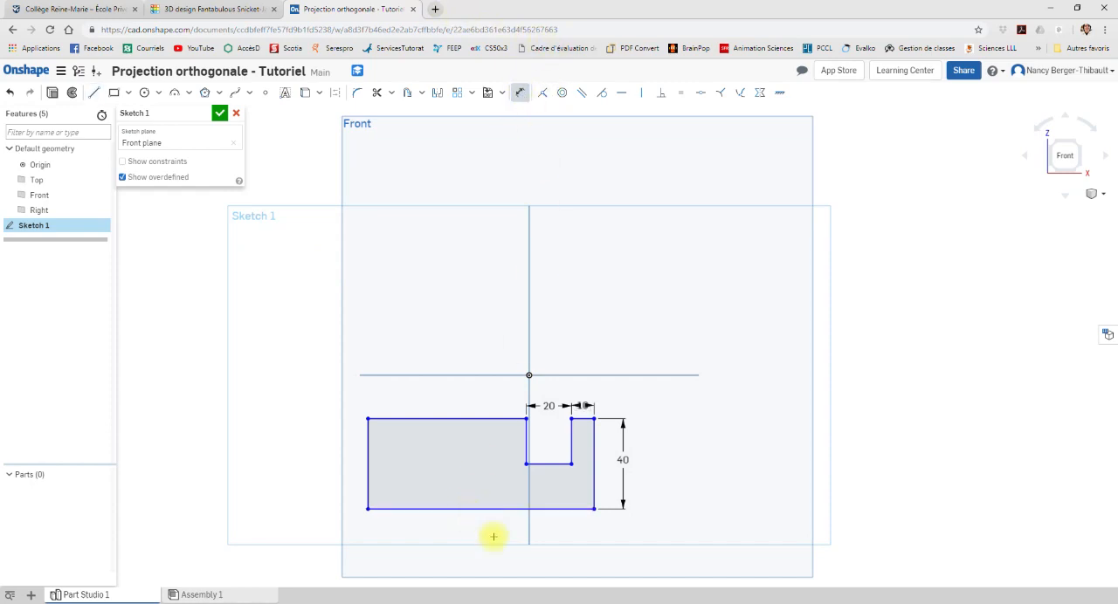
click(497, 509)
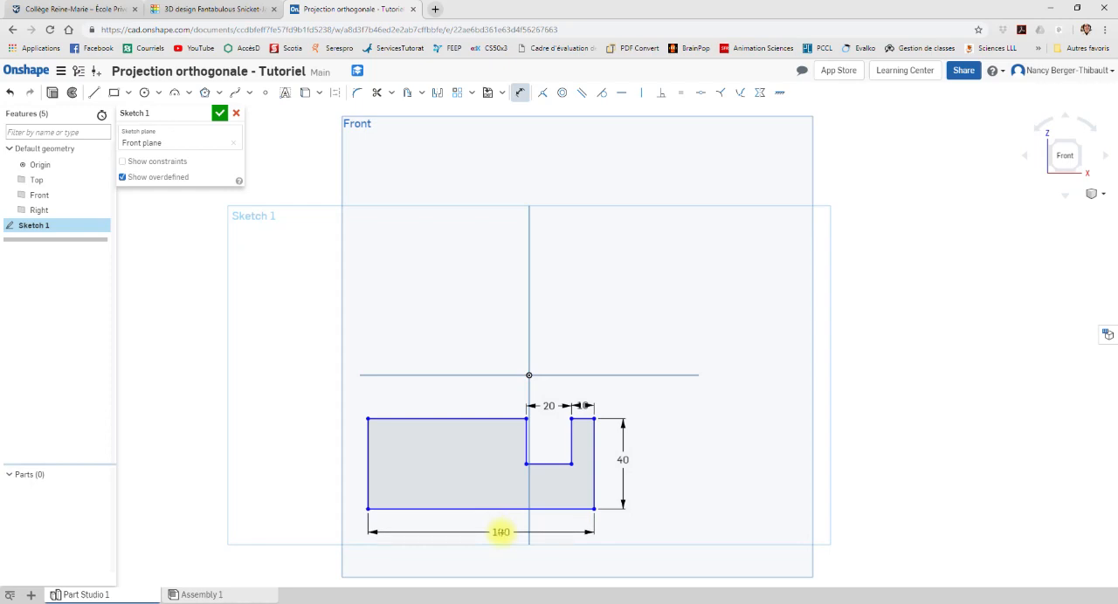
click(501, 530)
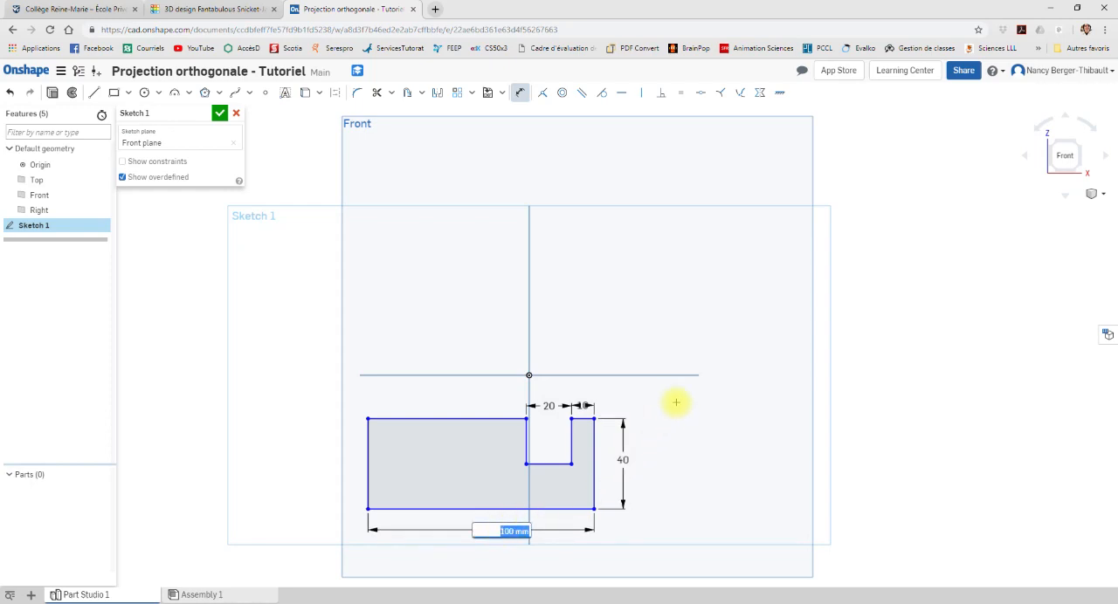
key(Return)
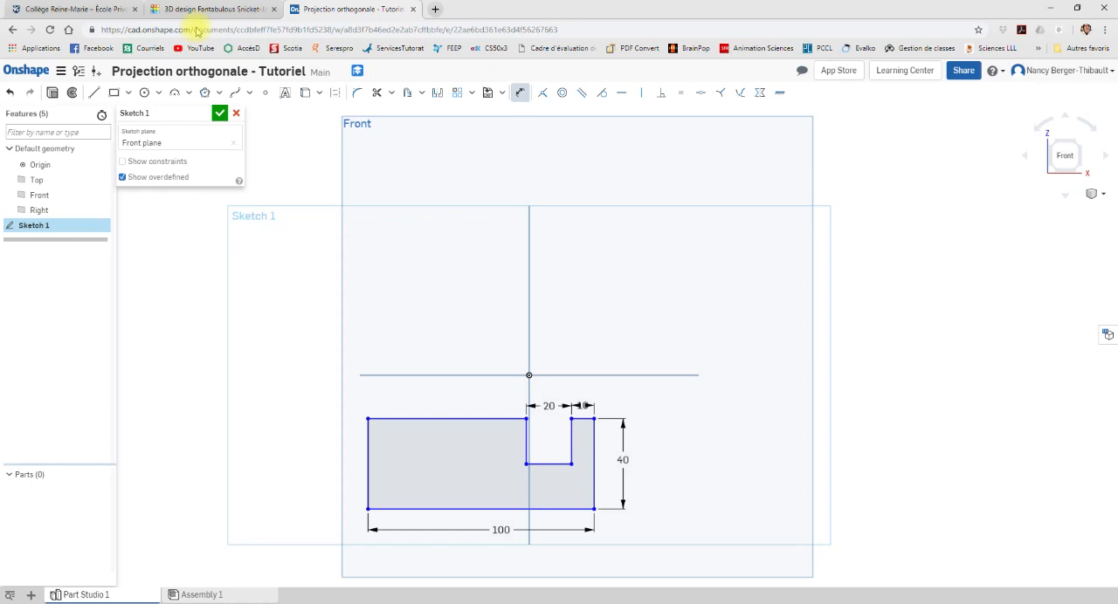
Step: Check the block in Tinkercad, return to Onshape and sketch a corner rectangle about 108 by 51 mm above the origin
click(218, 10)
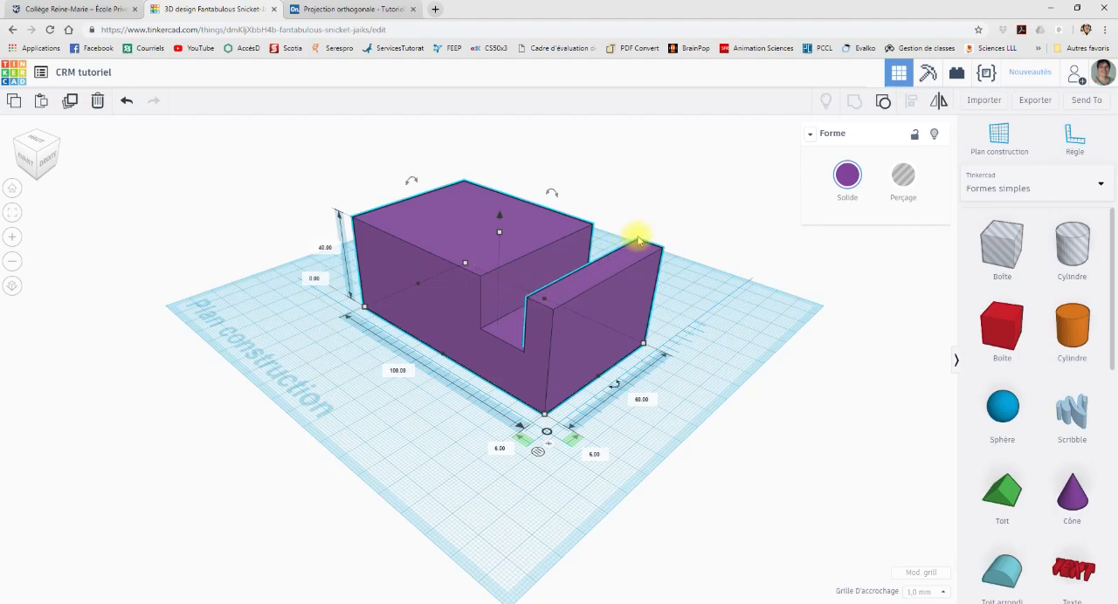
click(358, 9)
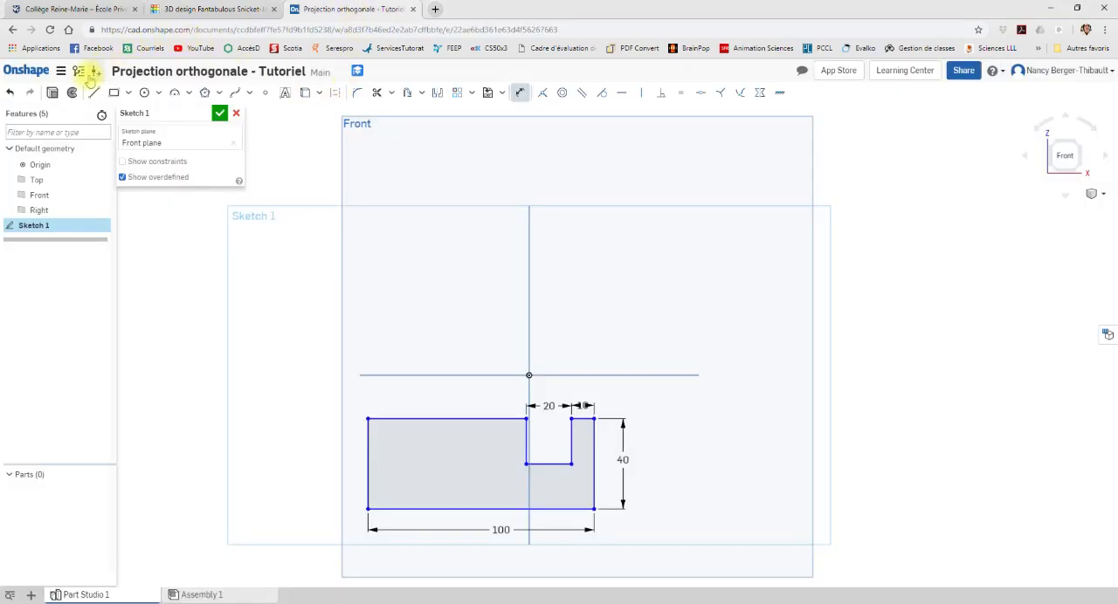
click(114, 92)
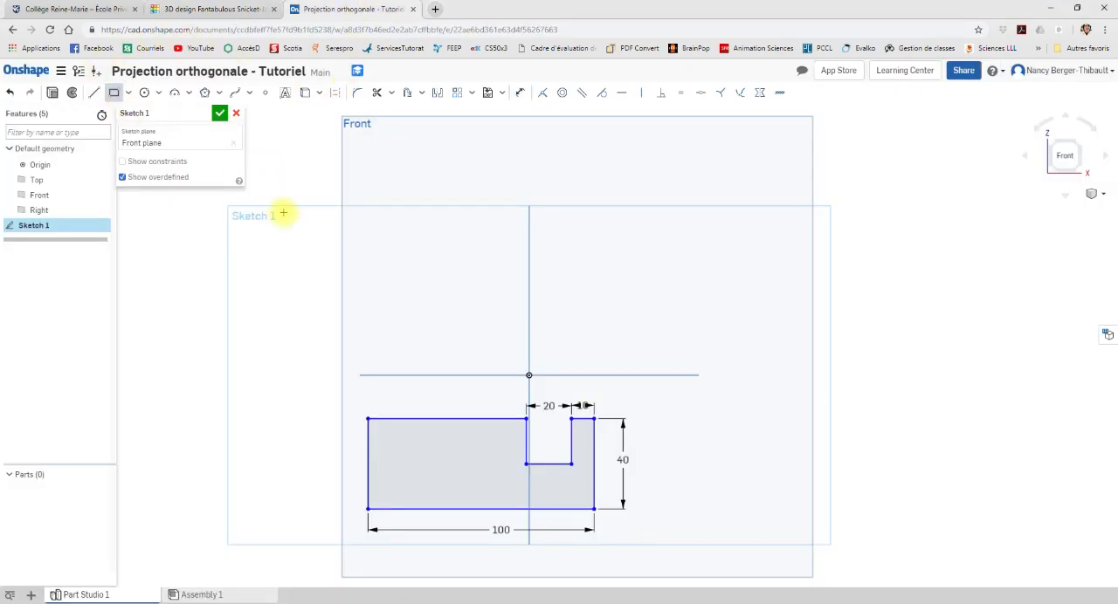
click(357, 222)
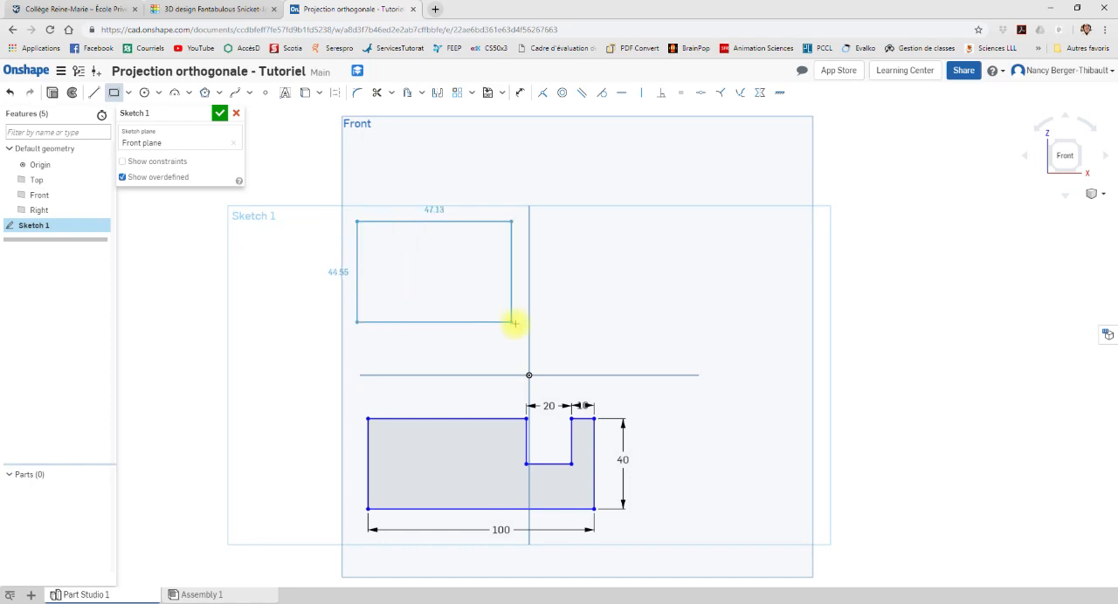
click(601, 336)
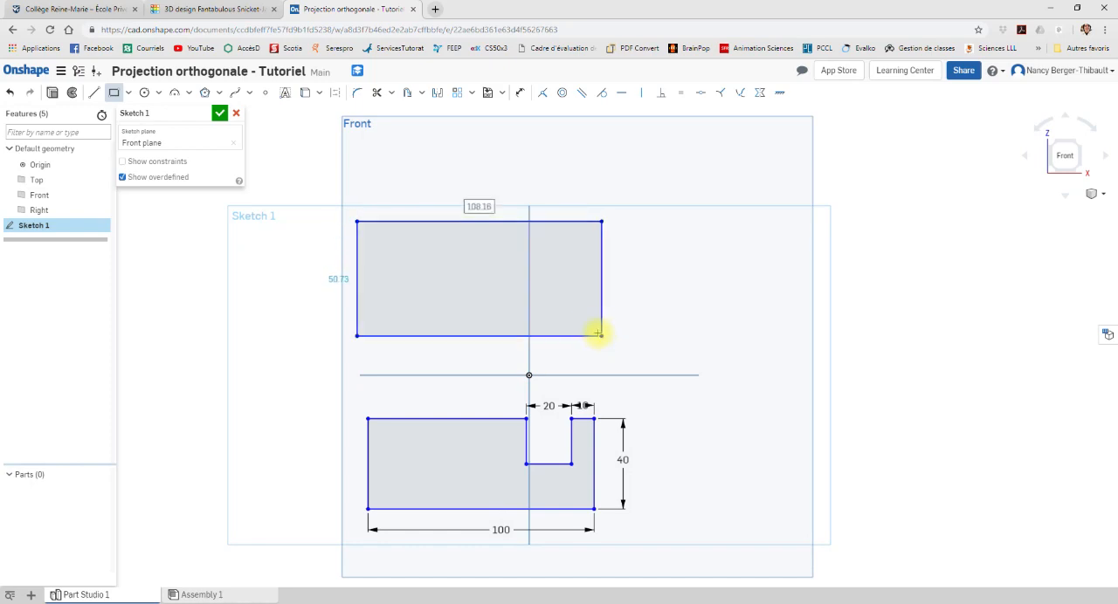
Step: Dimension the upper rectangle with a width of 100 mm and a height of 60 mm
click(520, 93)
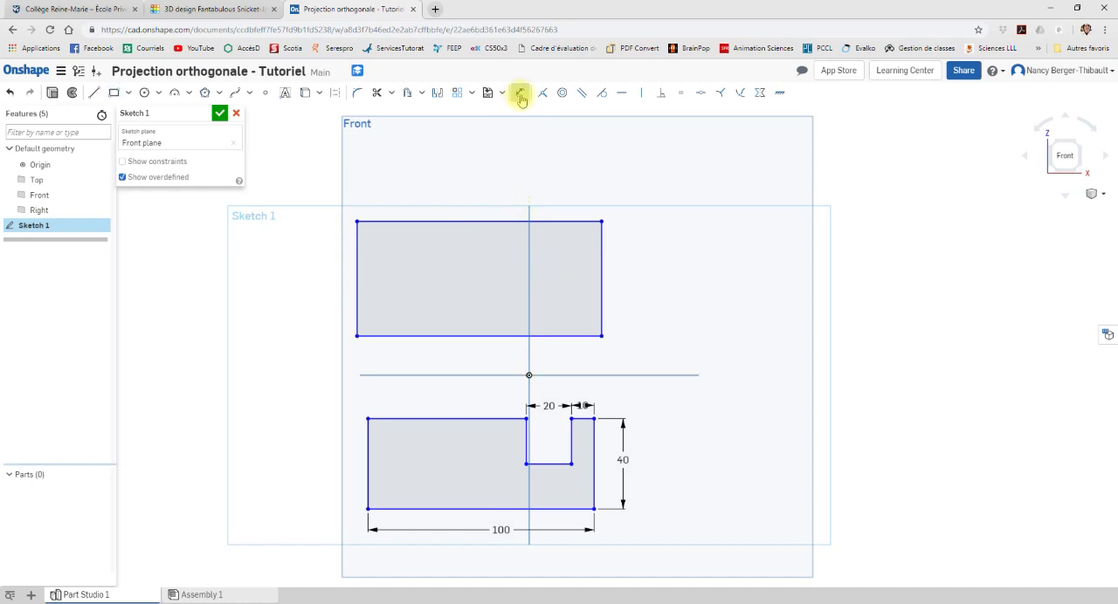
click(472, 221)
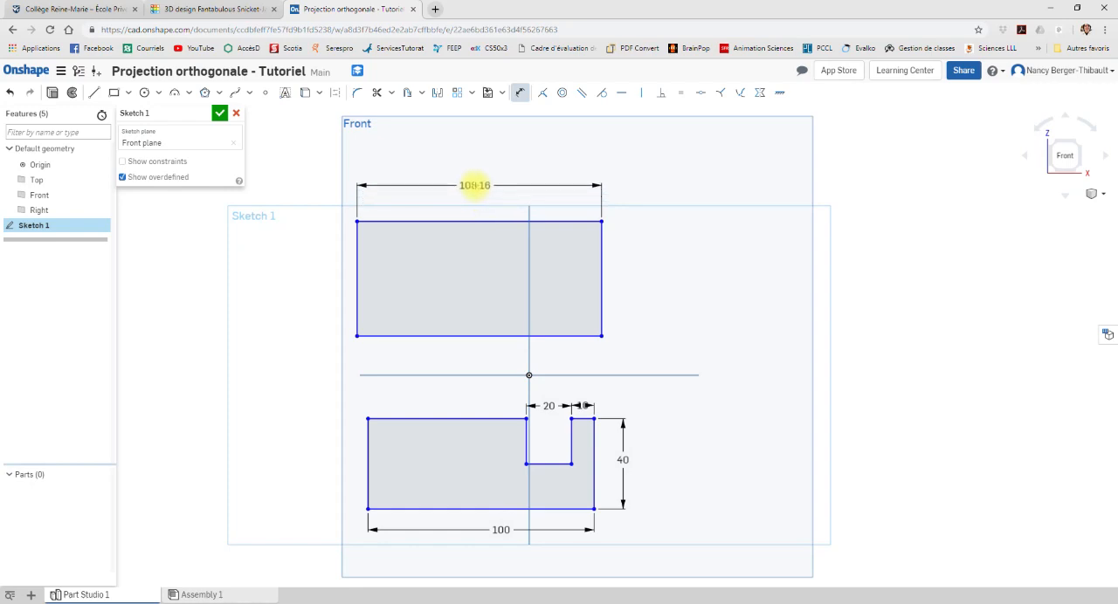
click(474, 185)
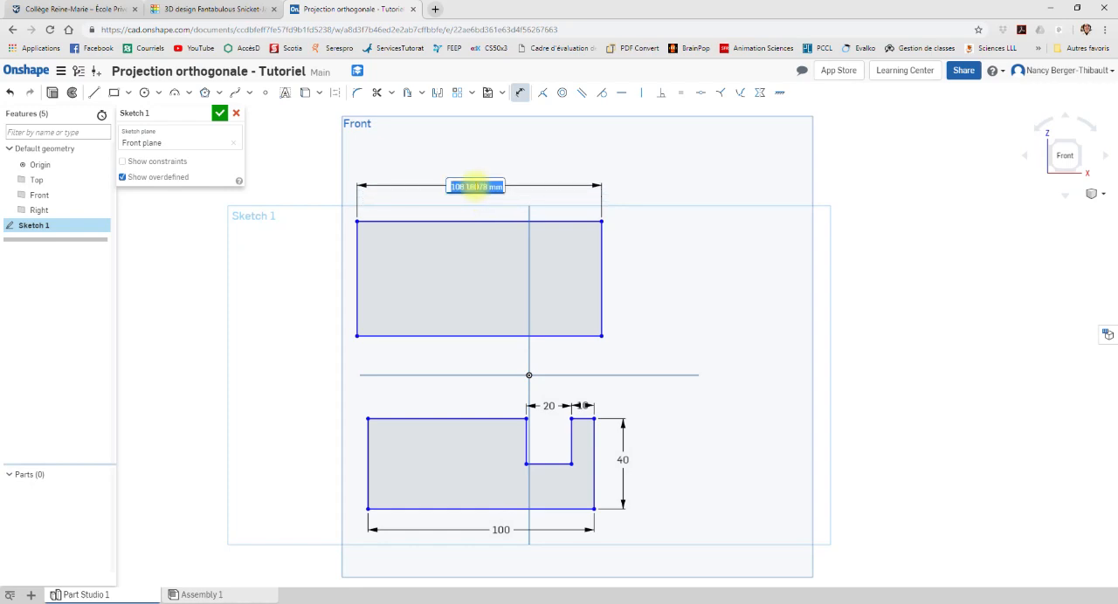
text(100)
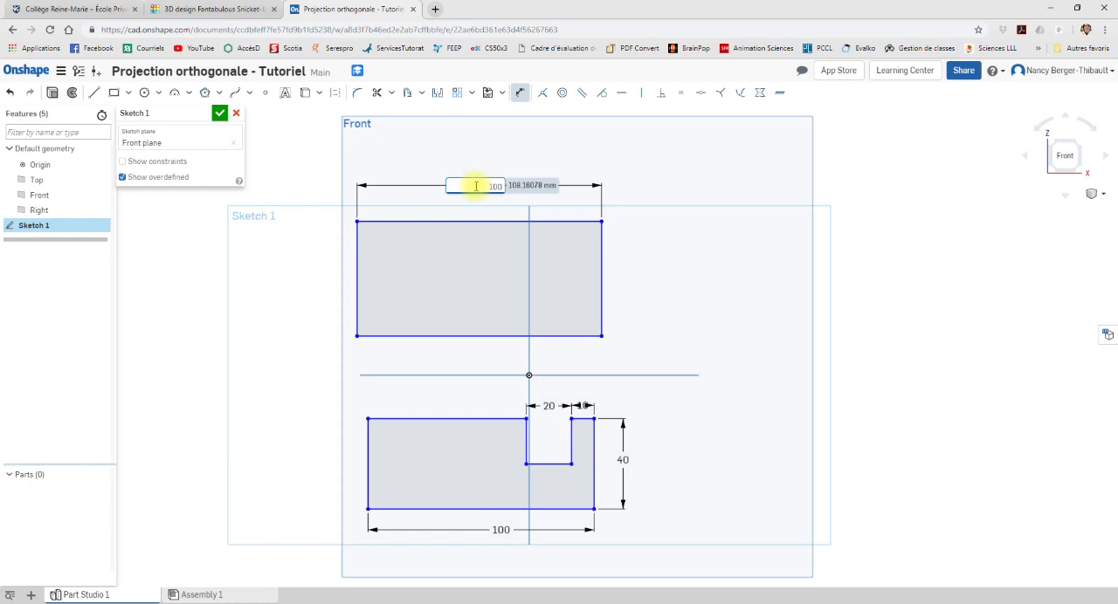
key(Return)
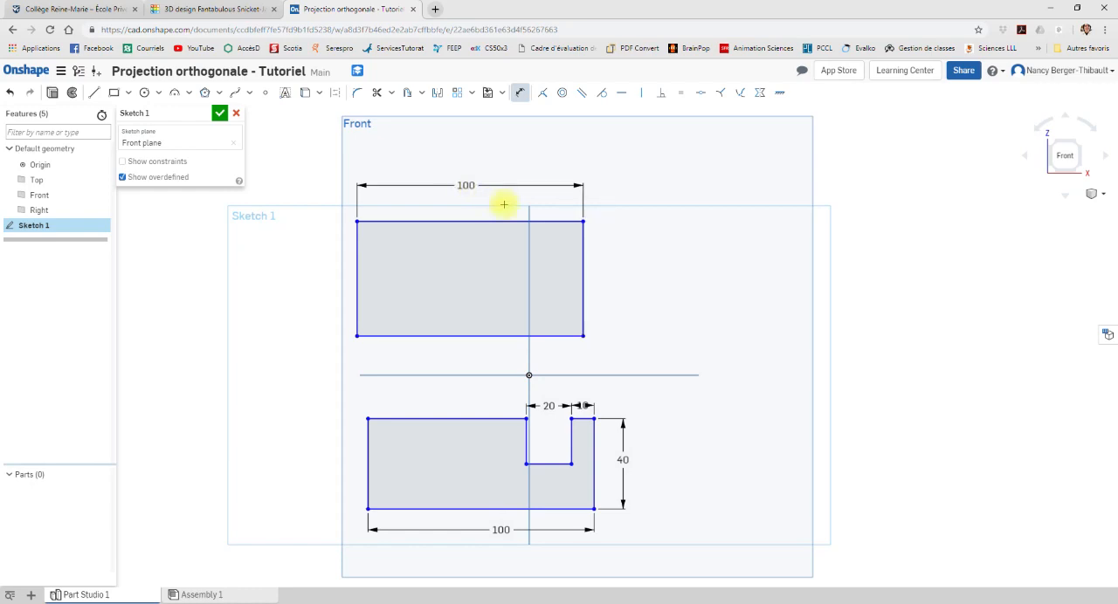
click(582, 269)
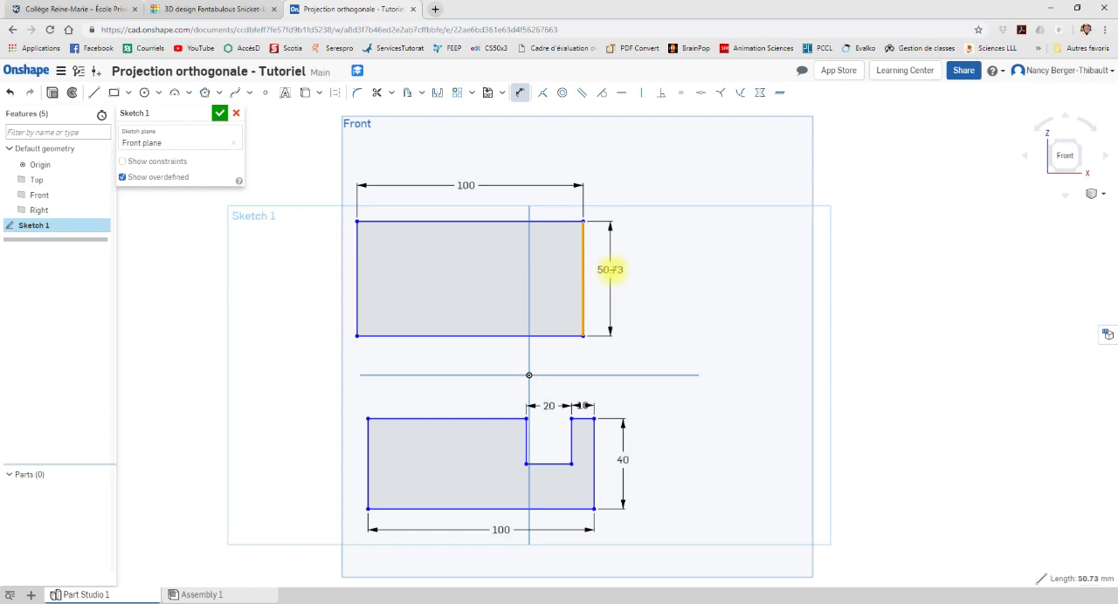
click(619, 269)
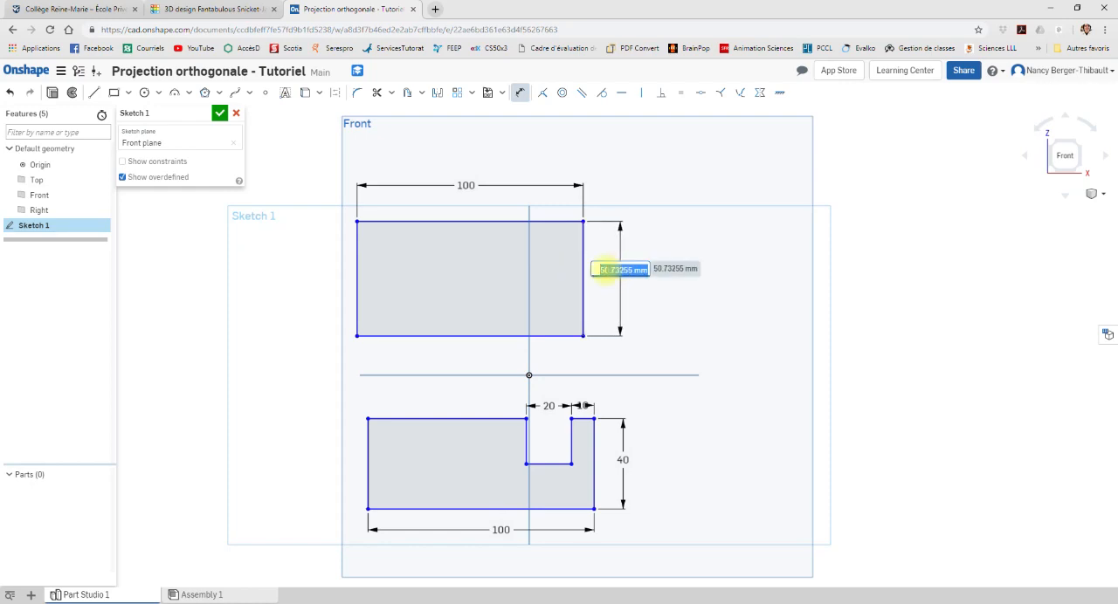
text(60)
key(Return)
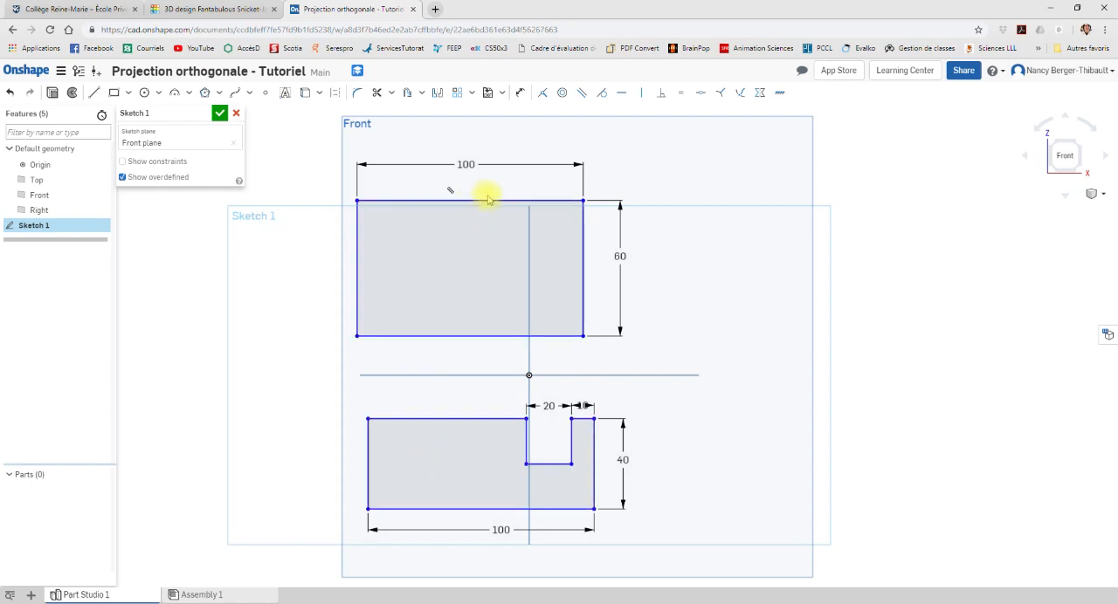
Step: Align the two views with a Coincident constraint between the upper rectangle's left edge and the notched profile's upper-left corner
click(543, 94)
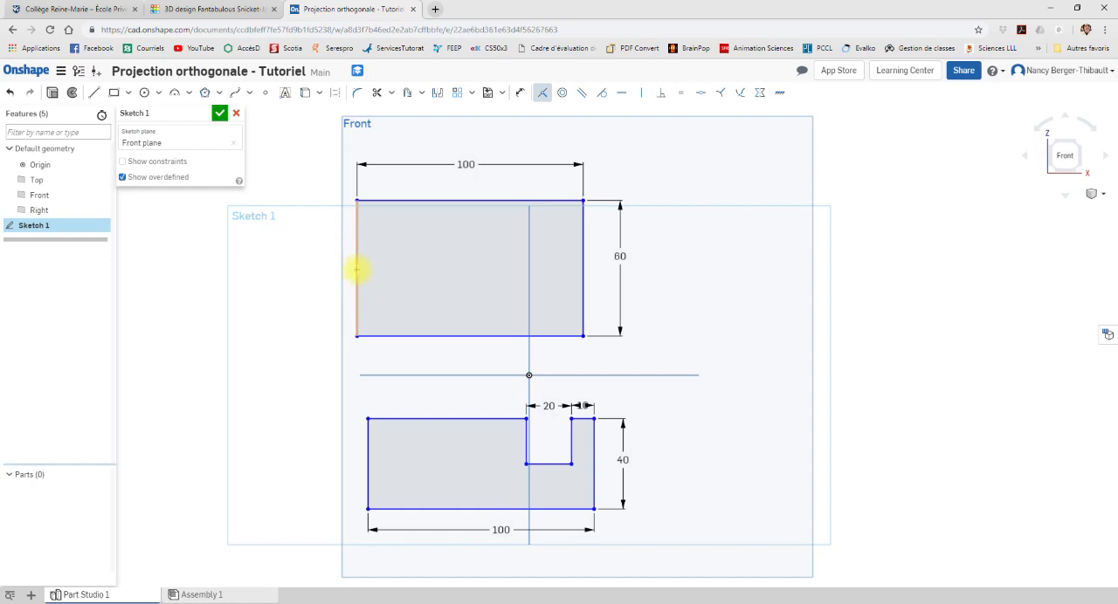
click(358, 270)
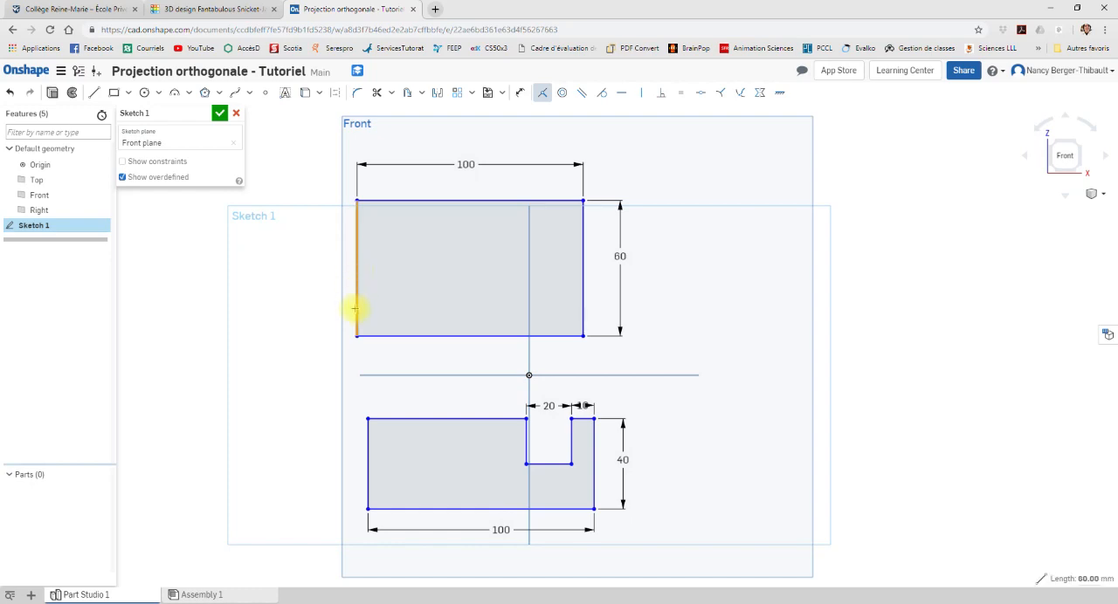
click(367, 420)
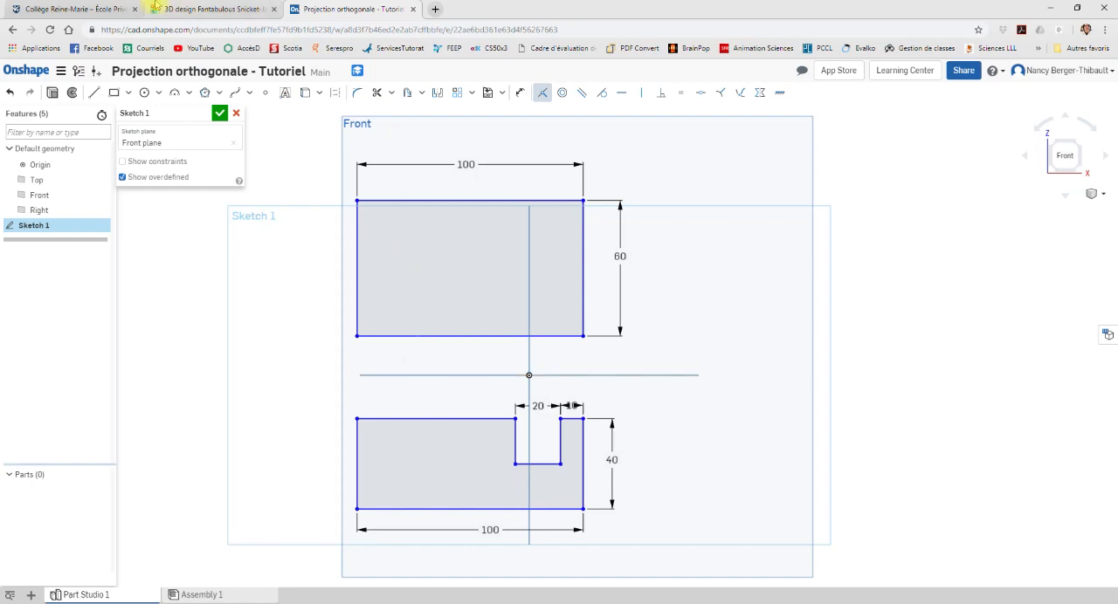
Step: Check the block in Tinkercad, return to Onshape and sketch two vertical lines across the upper rectangle for the notch edges
click(225, 10)
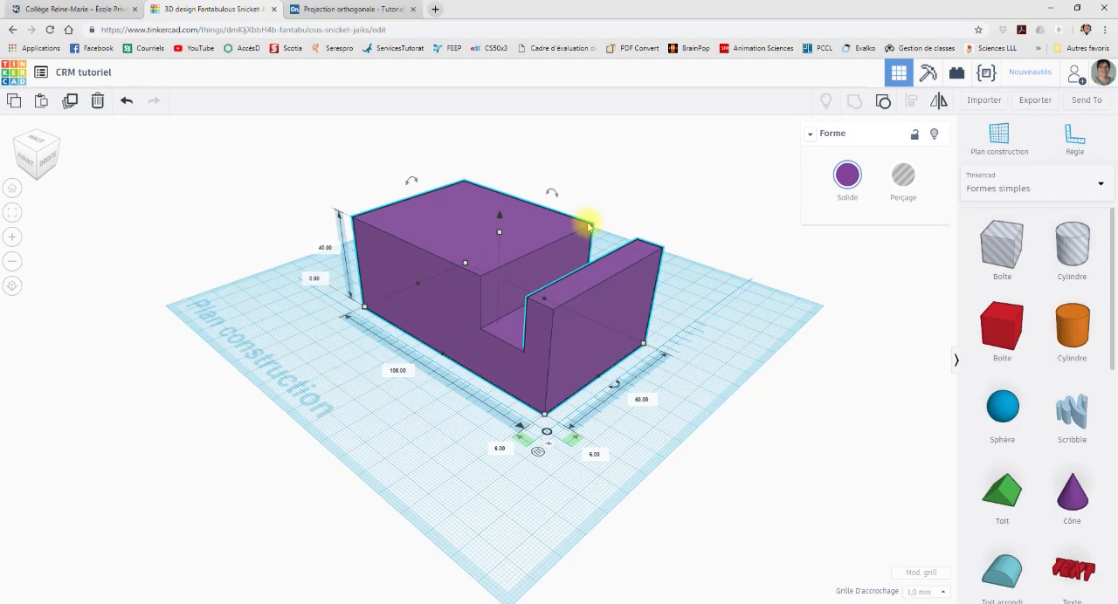
click(342, 9)
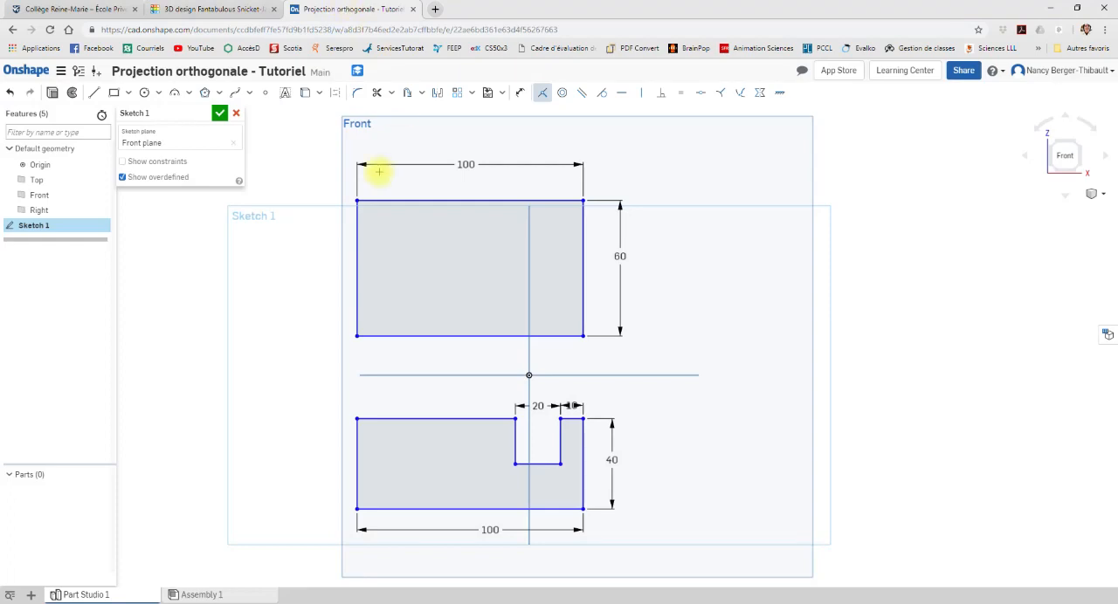
click(94, 93)
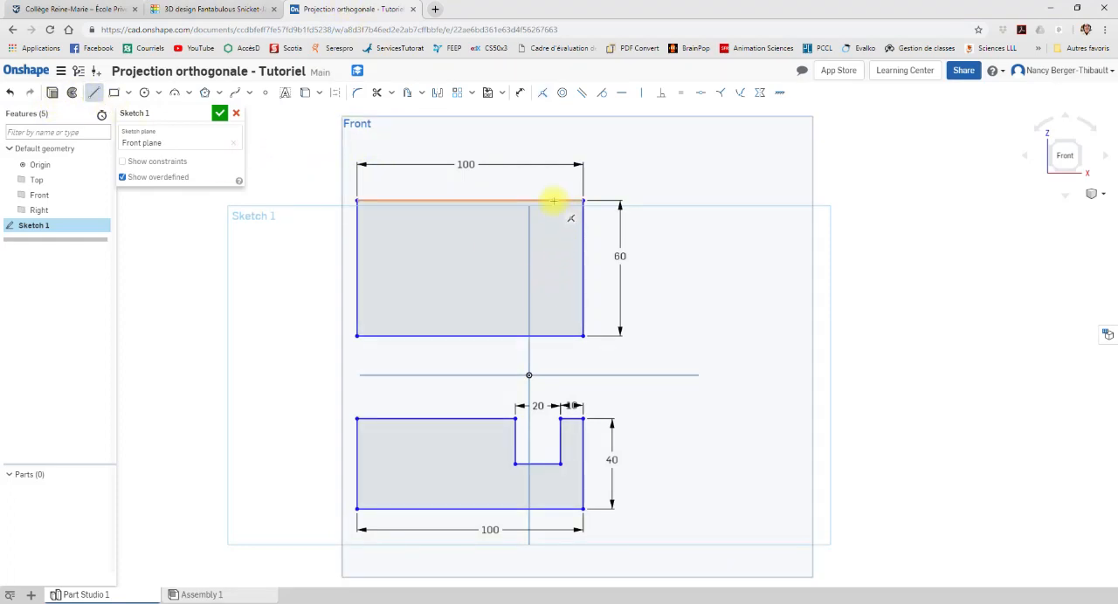
click(553, 201)
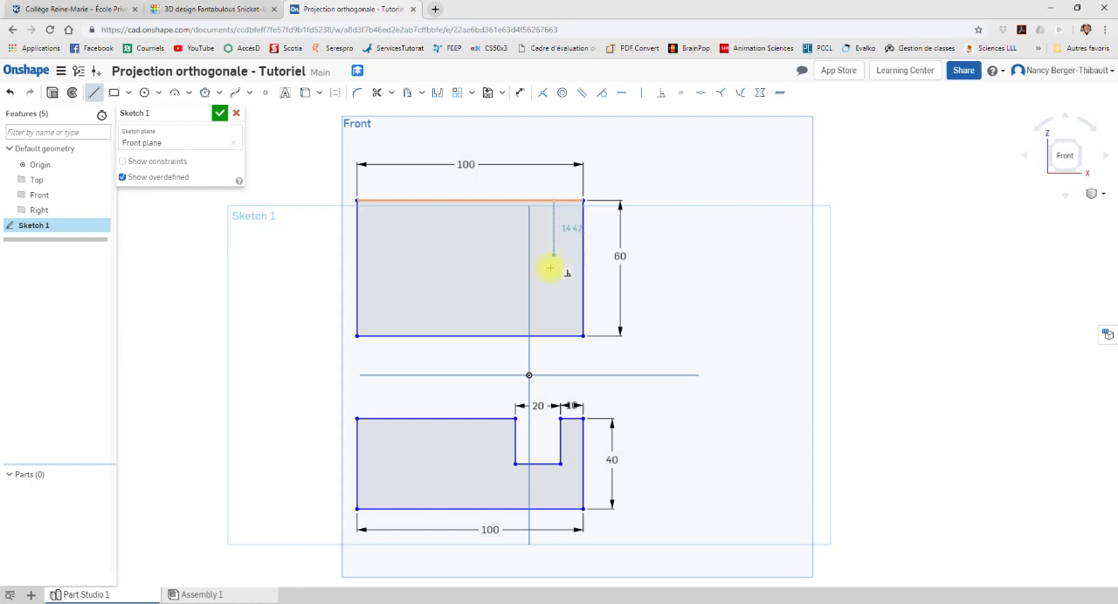
click(556, 336)
key(Escape)
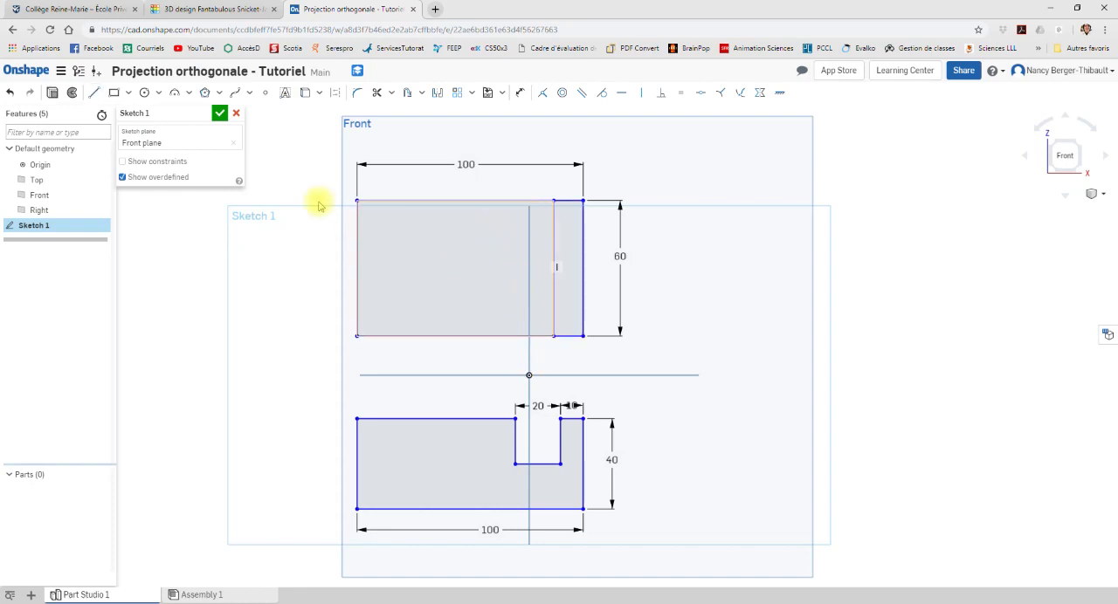
click(93, 91)
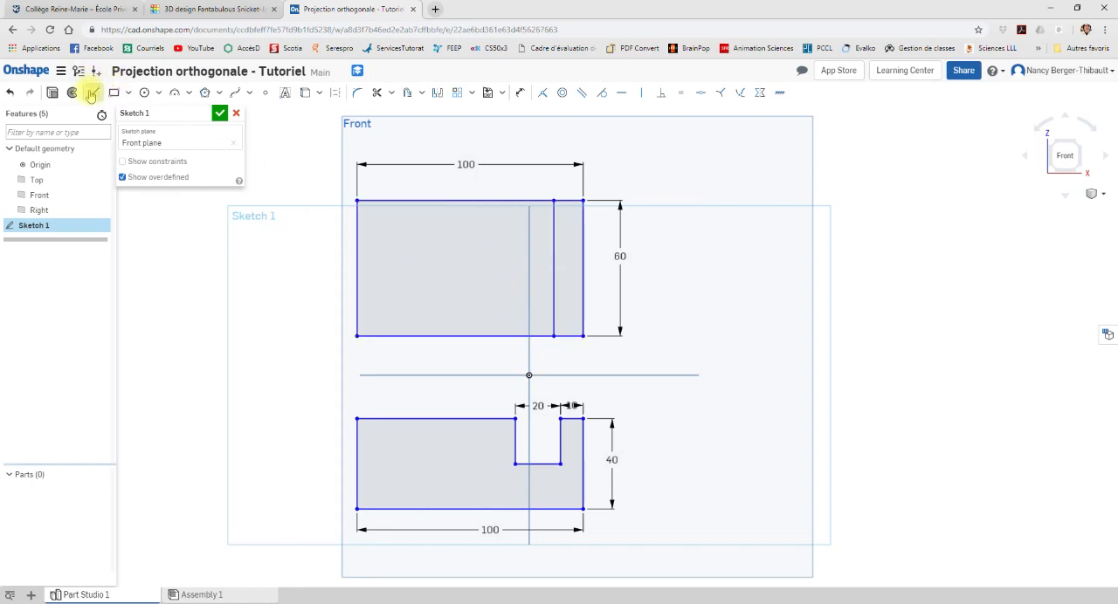
click(517, 200)
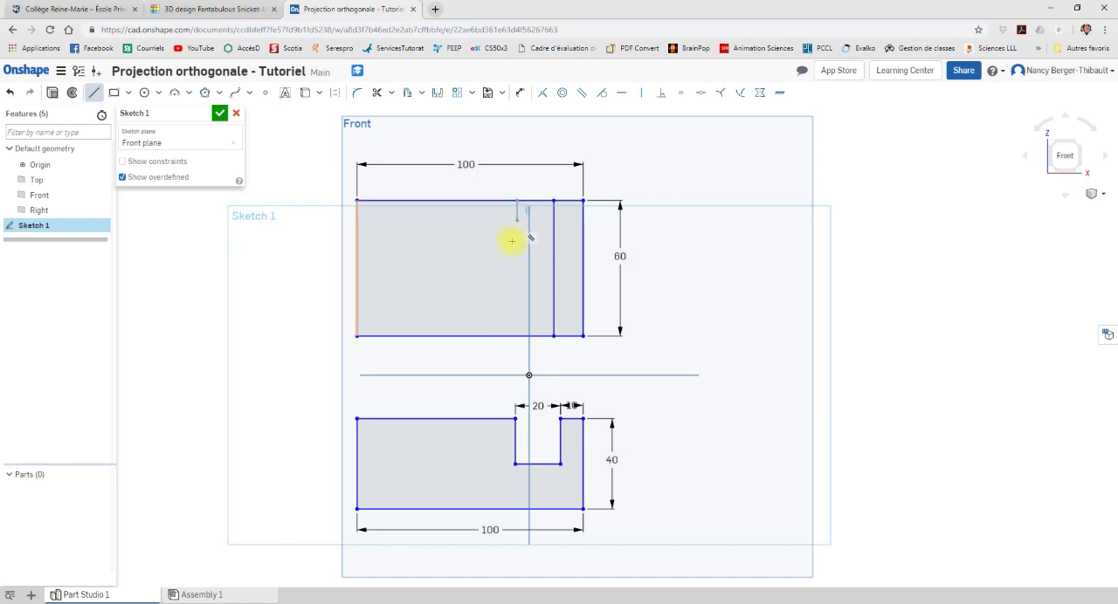
click(517, 337)
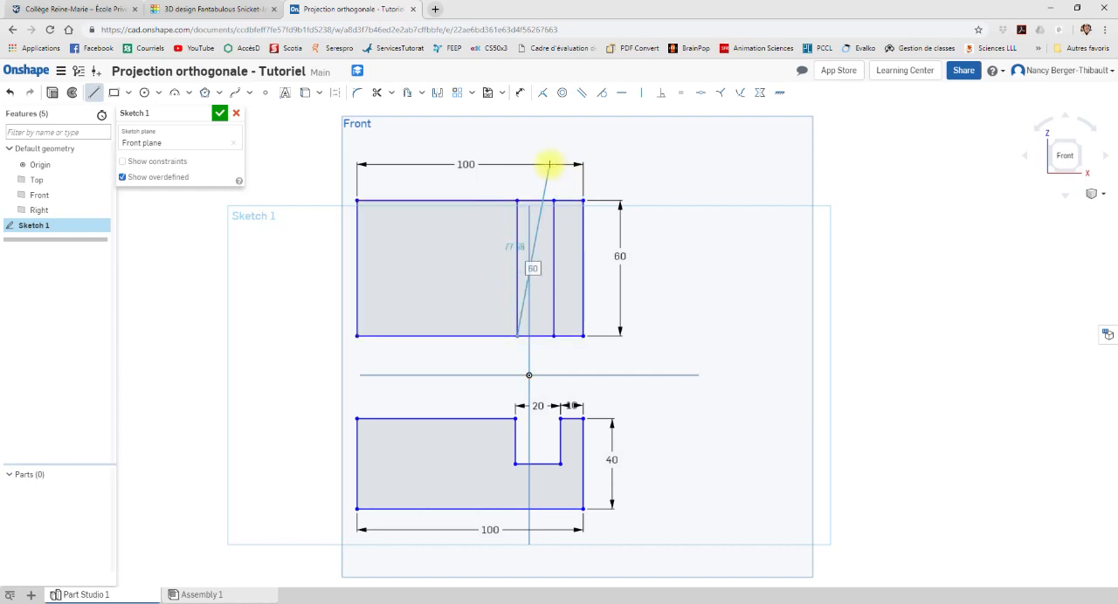
key(Escape)
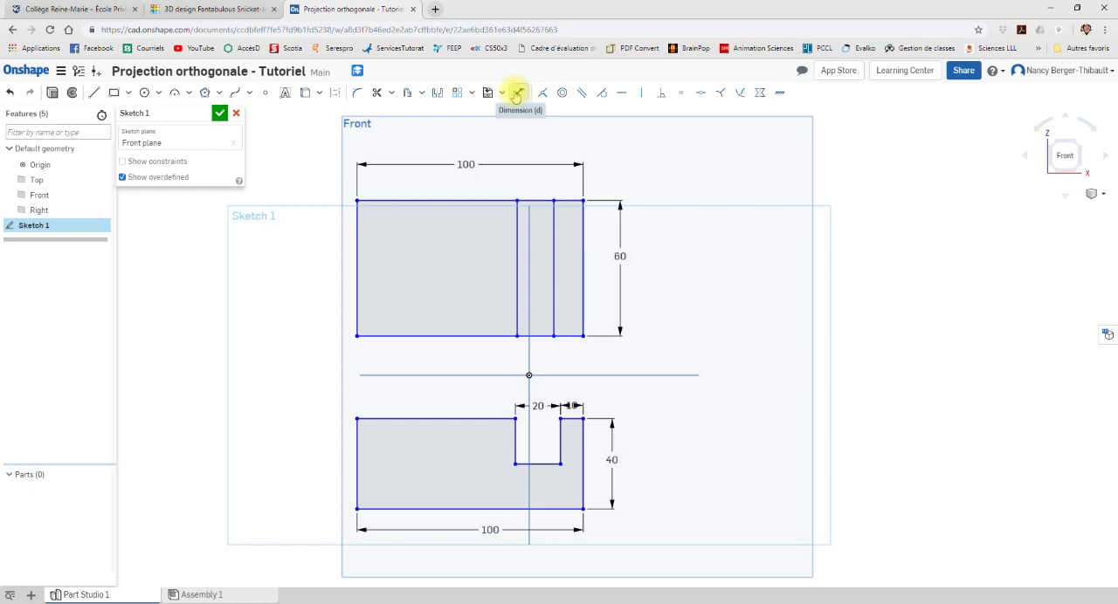
Step: Dimension the distance from the upper rectangle's right corner to the nearest vertical line as 10 mm, placing it above the view
click(519, 92)
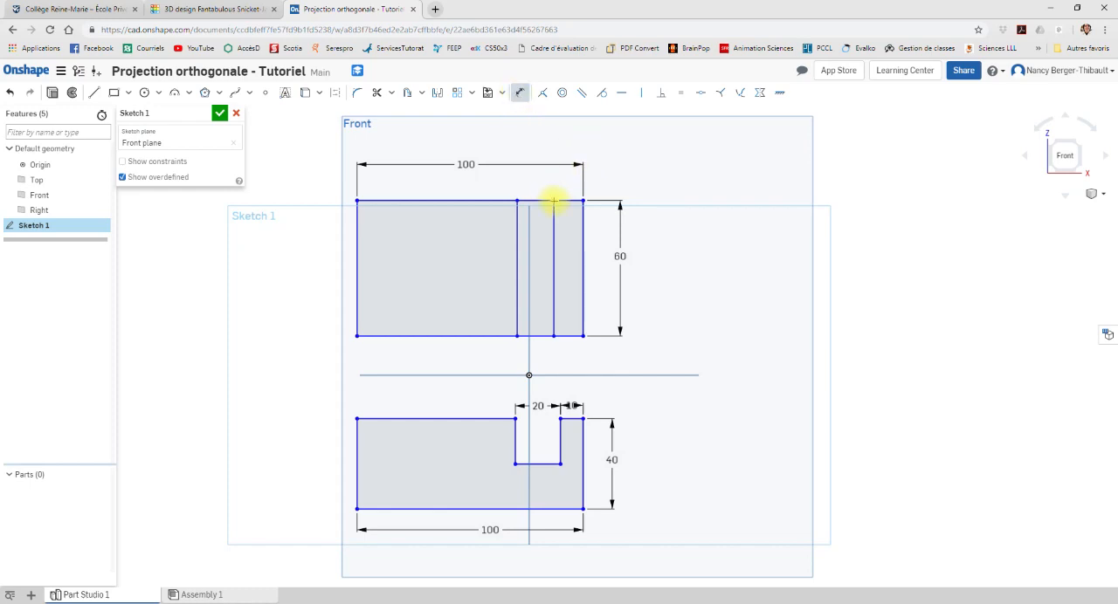
click(582, 202)
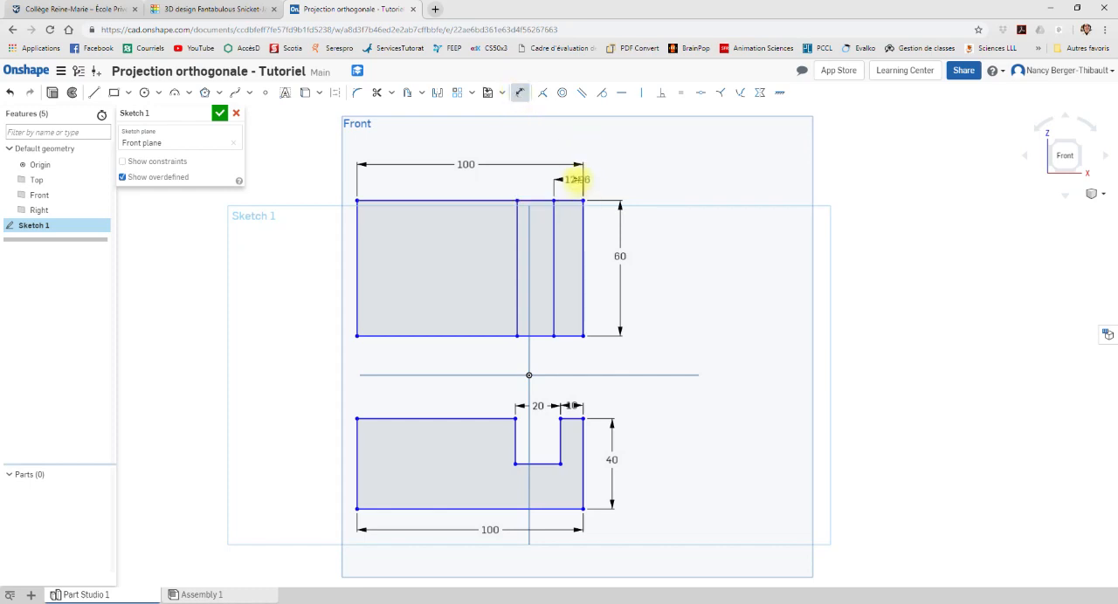
click(578, 183)
text(10)
key(Return)
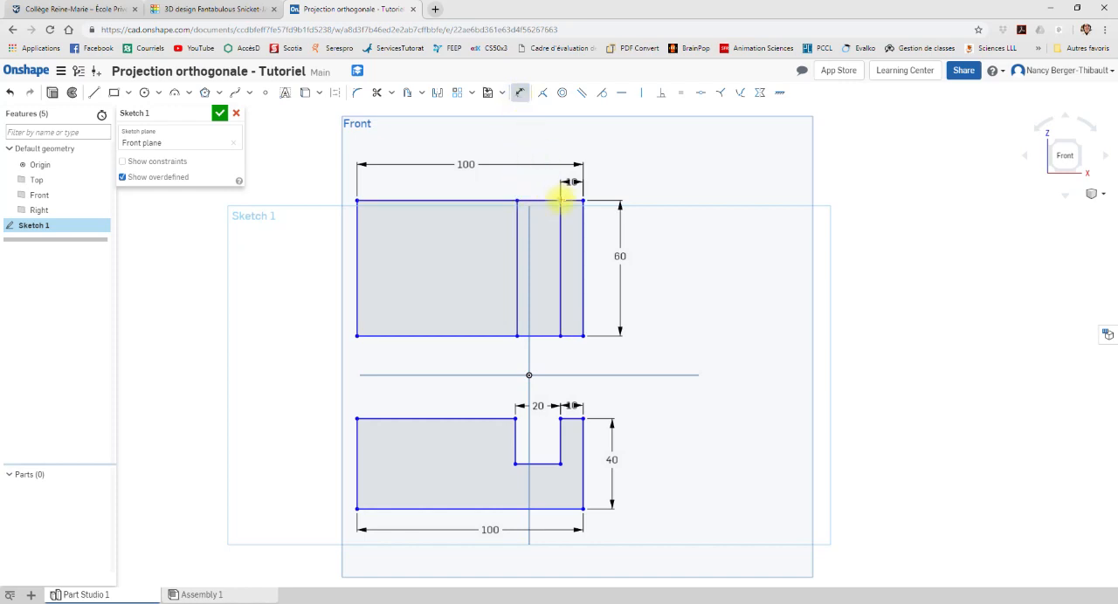
Step: Dimension the spacing between the two vertical lines in the top view as 20 mm, placing it above the view
click(561, 201)
click(518, 201)
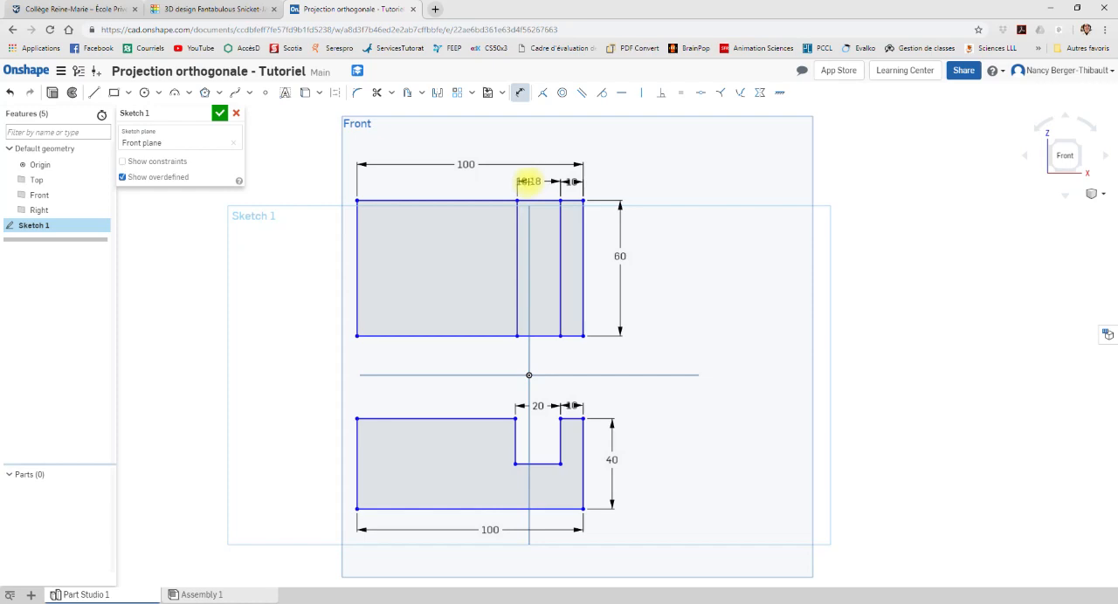
click(529, 182)
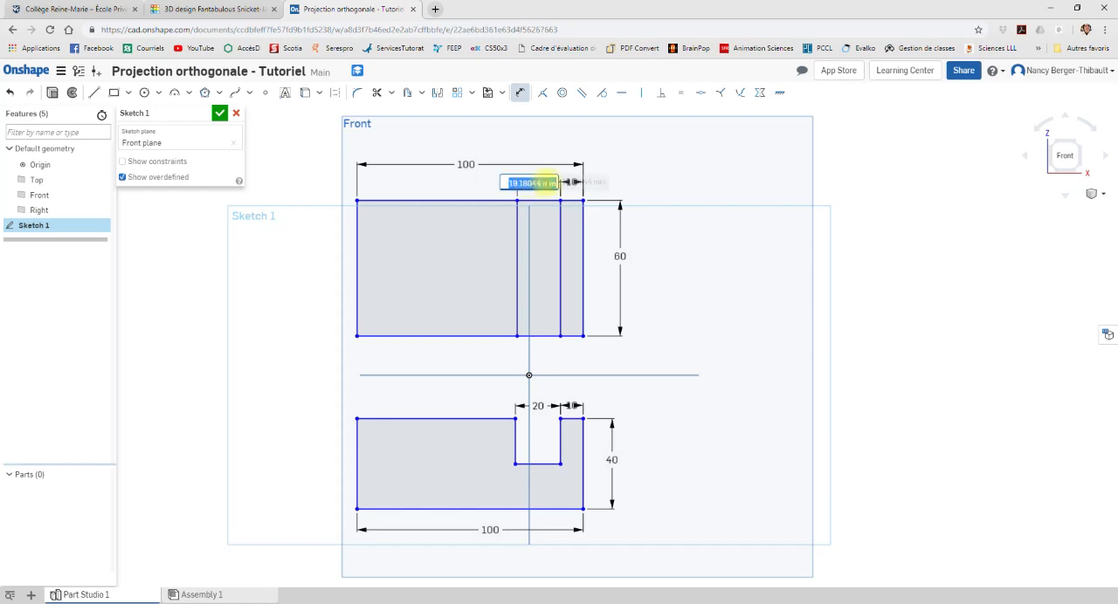
text(20)
key(Return)
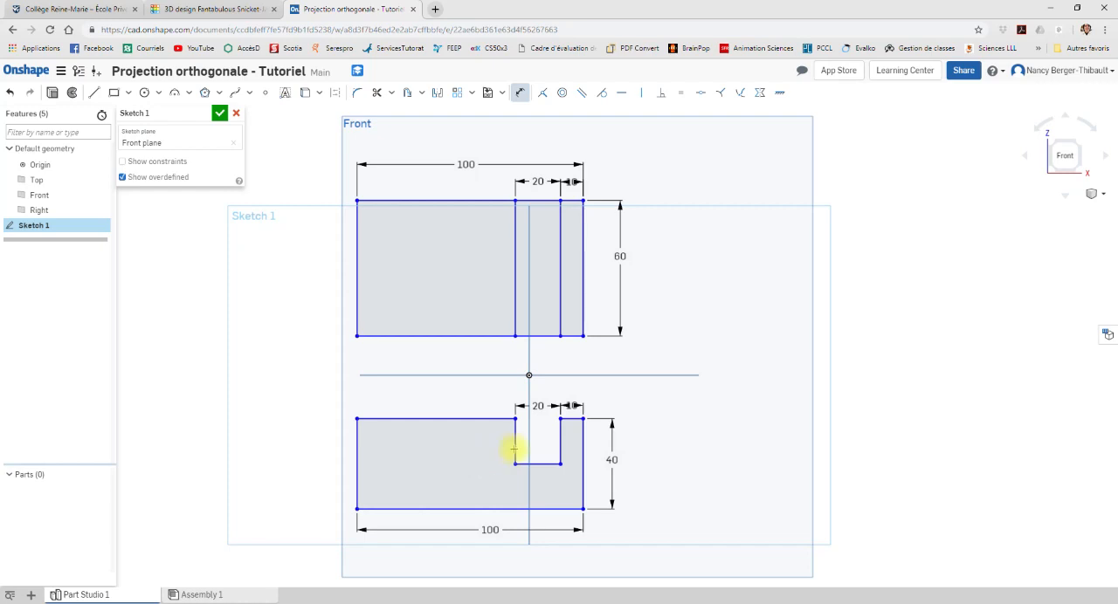
Step: Check the block in Tinkercad, return to Onshape and sketch a corner rectangle about 66 by 45 mm right of the notched profile
click(199, 8)
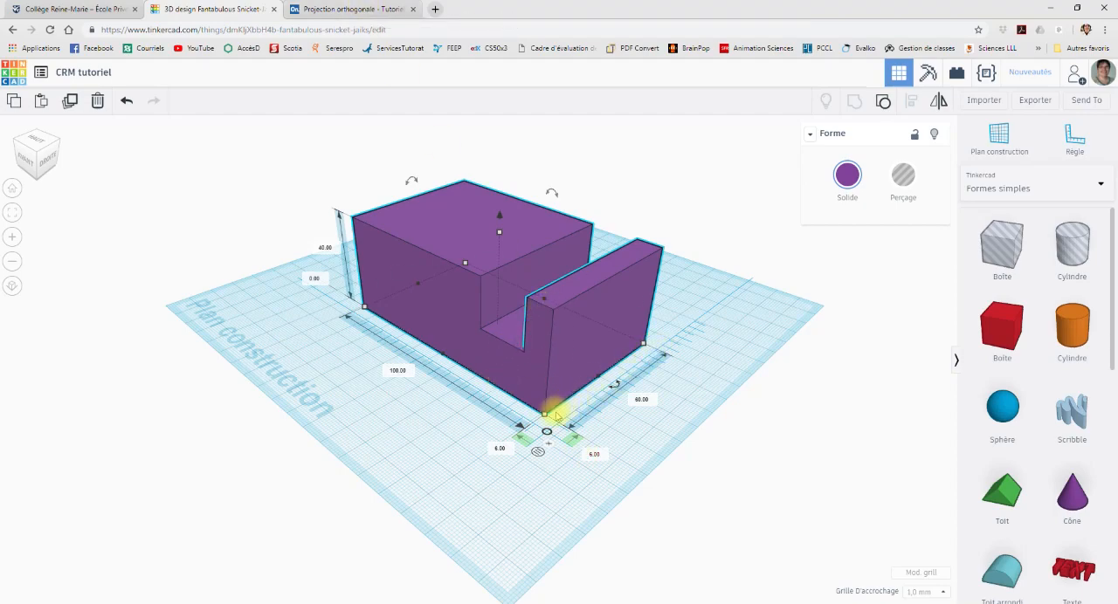
click(368, 8)
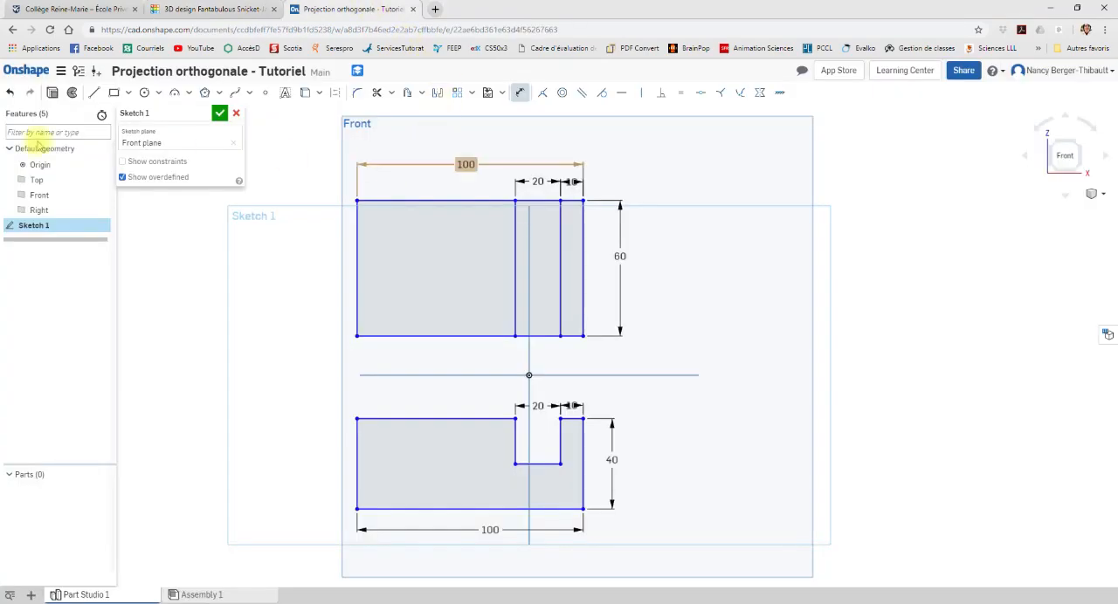
click(114, 92)
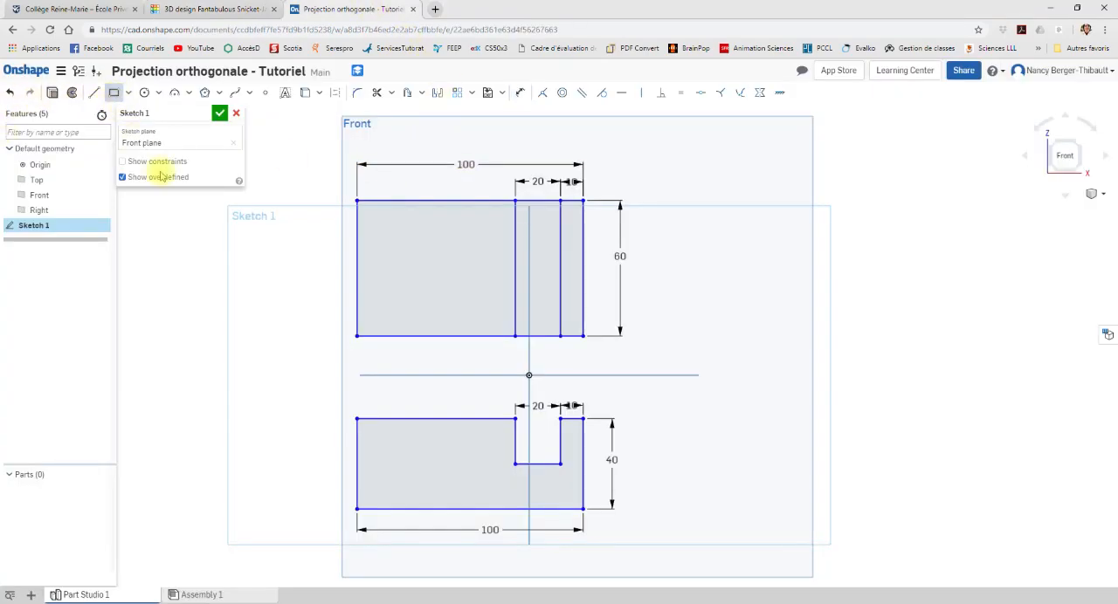
click(657, 418)
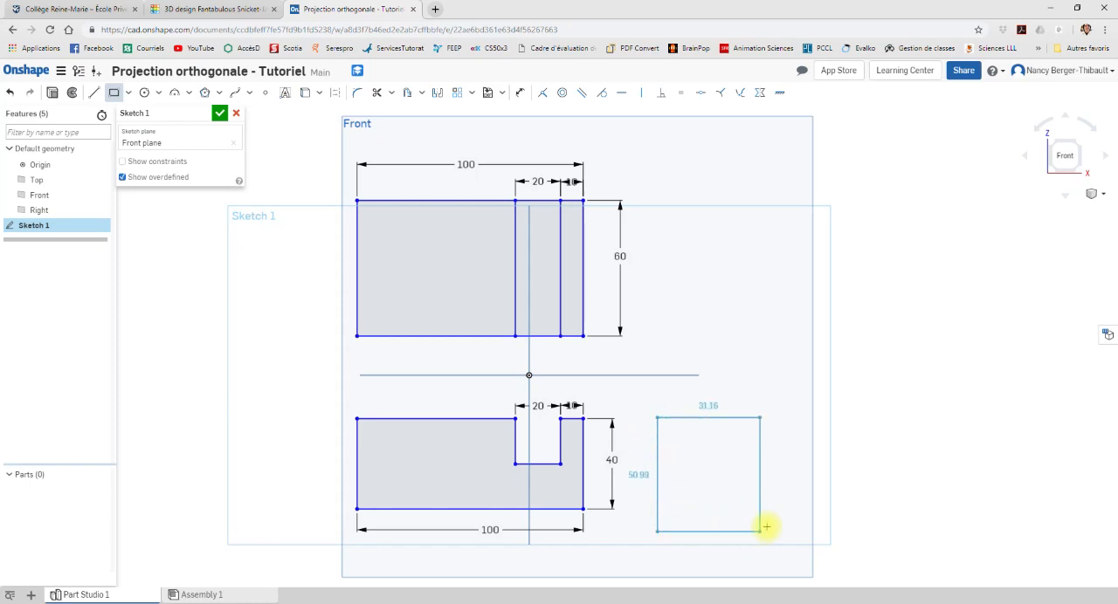
click(805, 520)
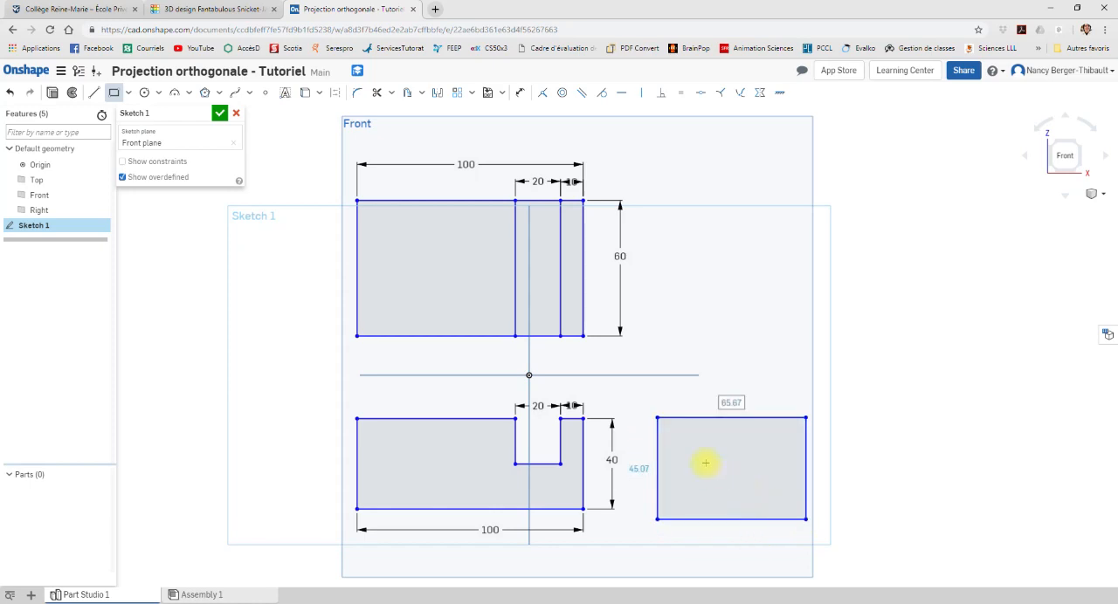
Step: Dimension the new side-view rectangle with a width of 60 mm and a height of 40 mm
click(519, 94)
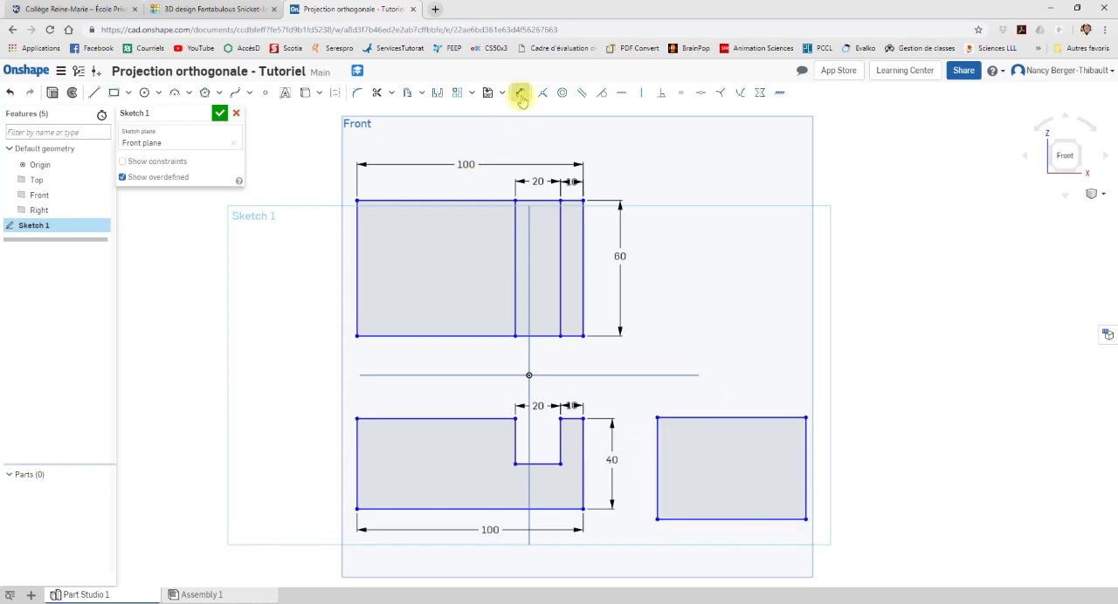
click(733, 418)
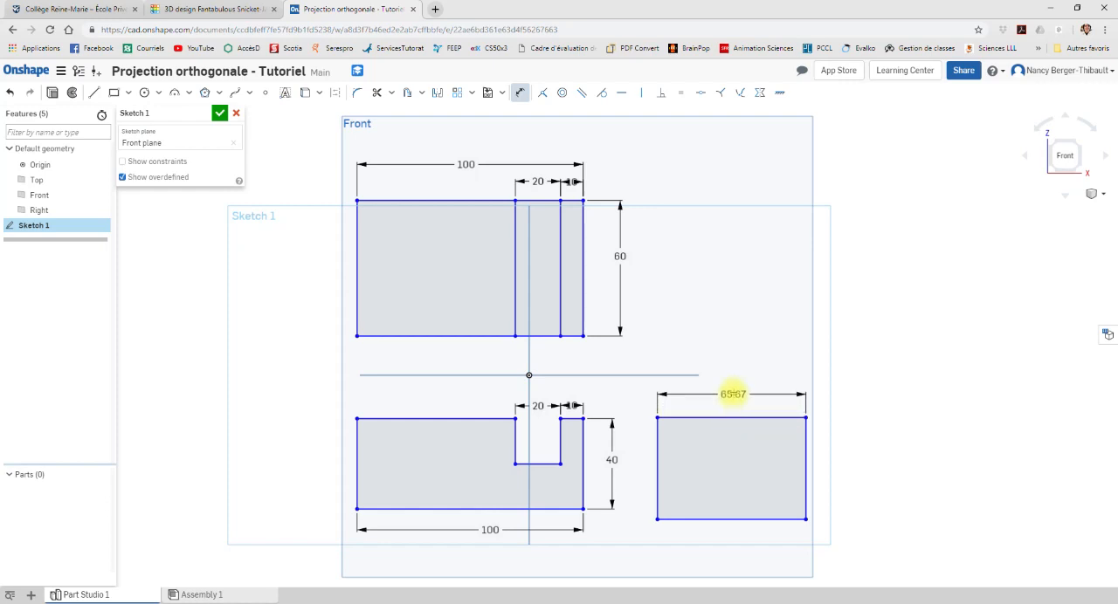
click(733, 394)
text(60)
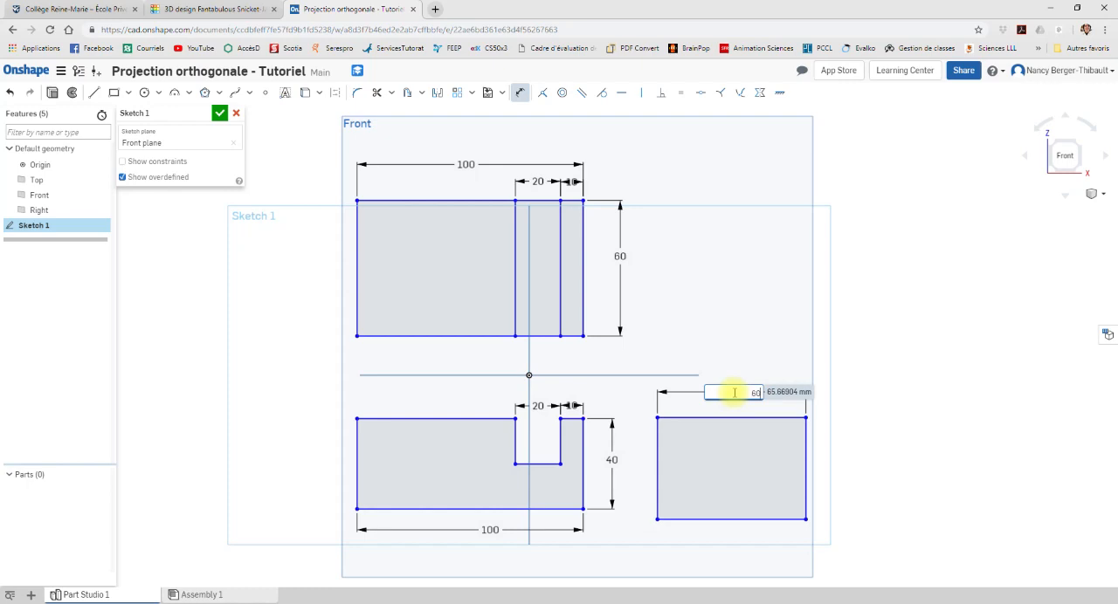
key(Return)
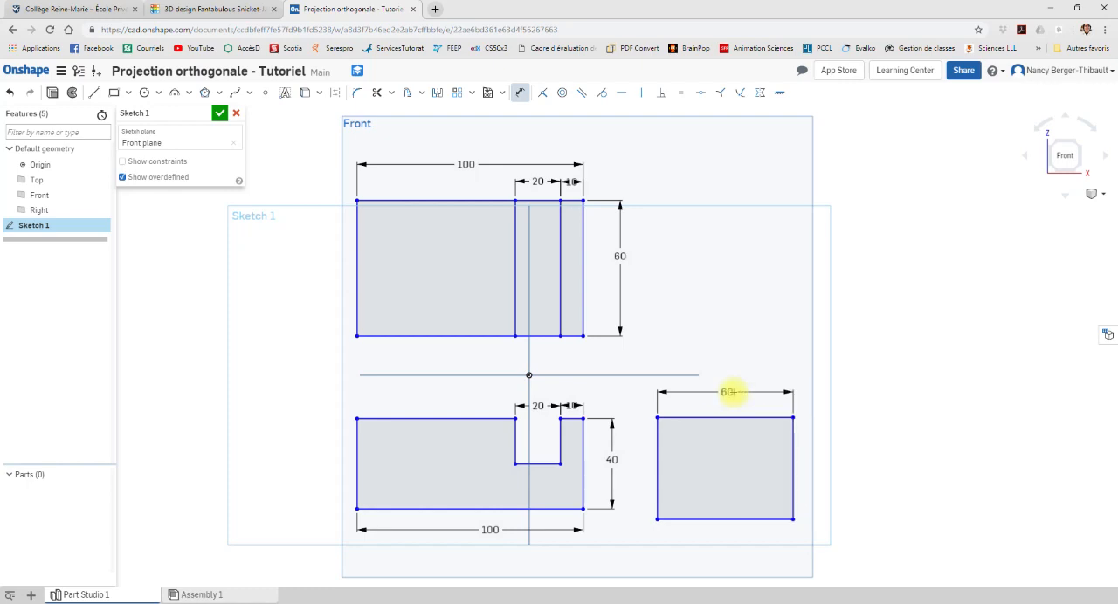
click(793, 461)
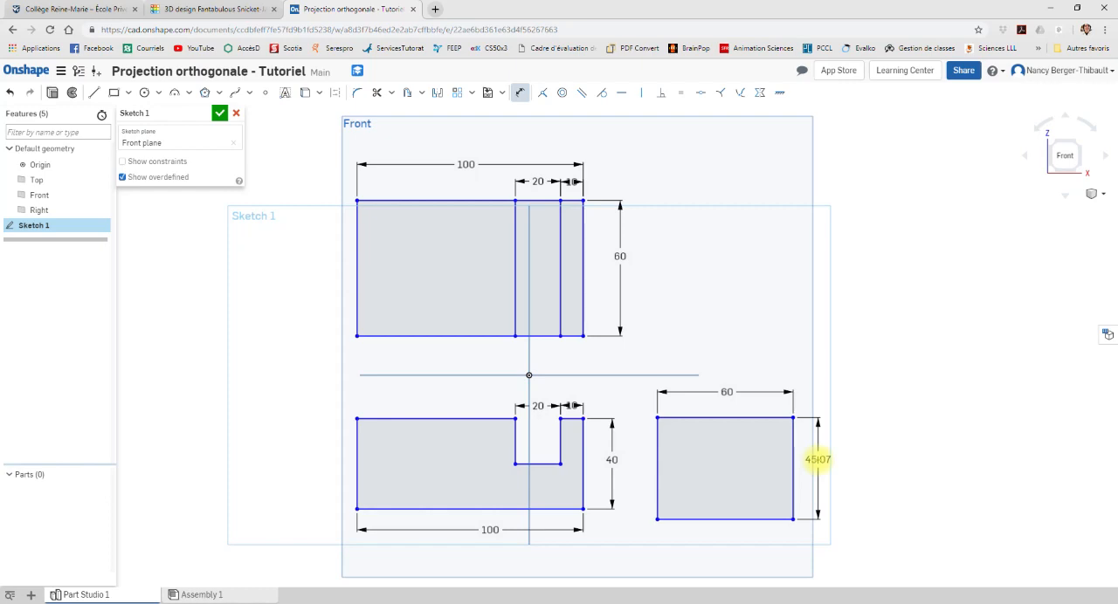
click(817, 460)
text(40)
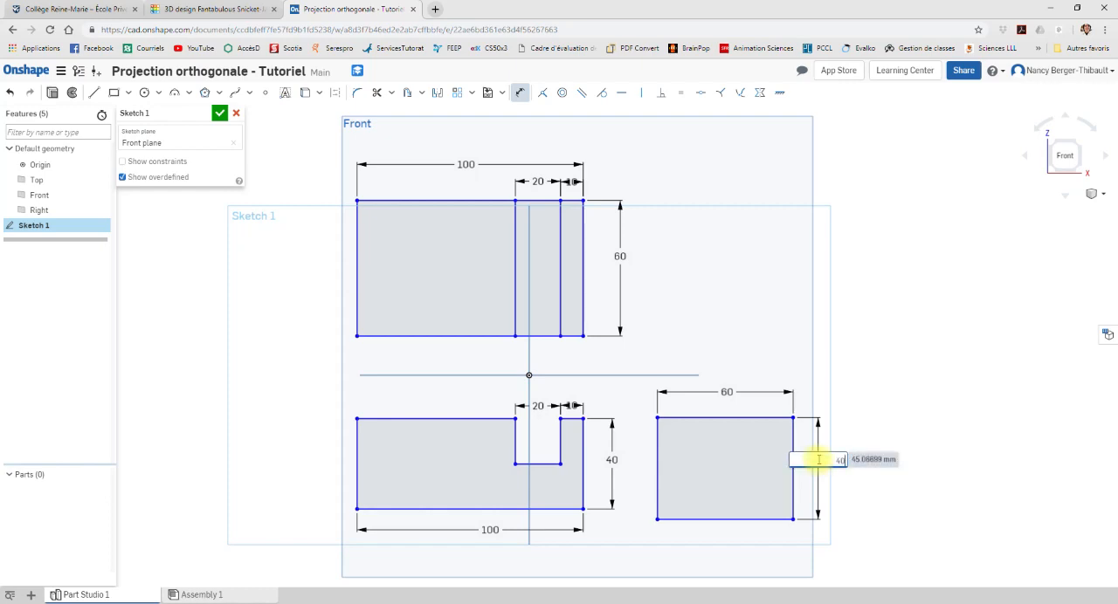
key(Return)
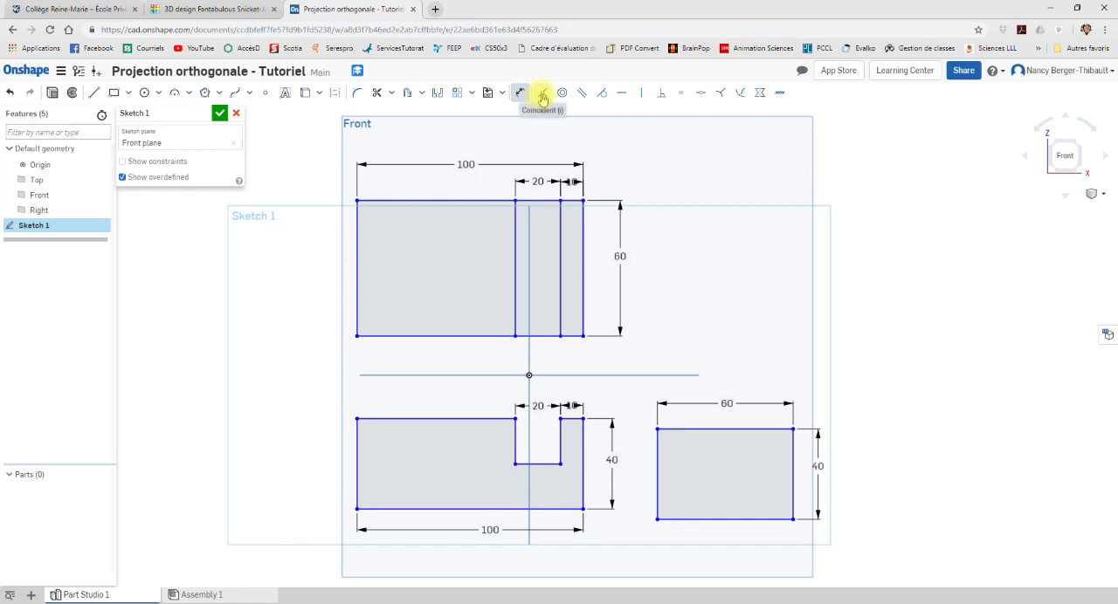
Step: Align the side view with the front view by a Coincident constraint between its top edge and the notched profile's upper-right corner
click(543, 99)
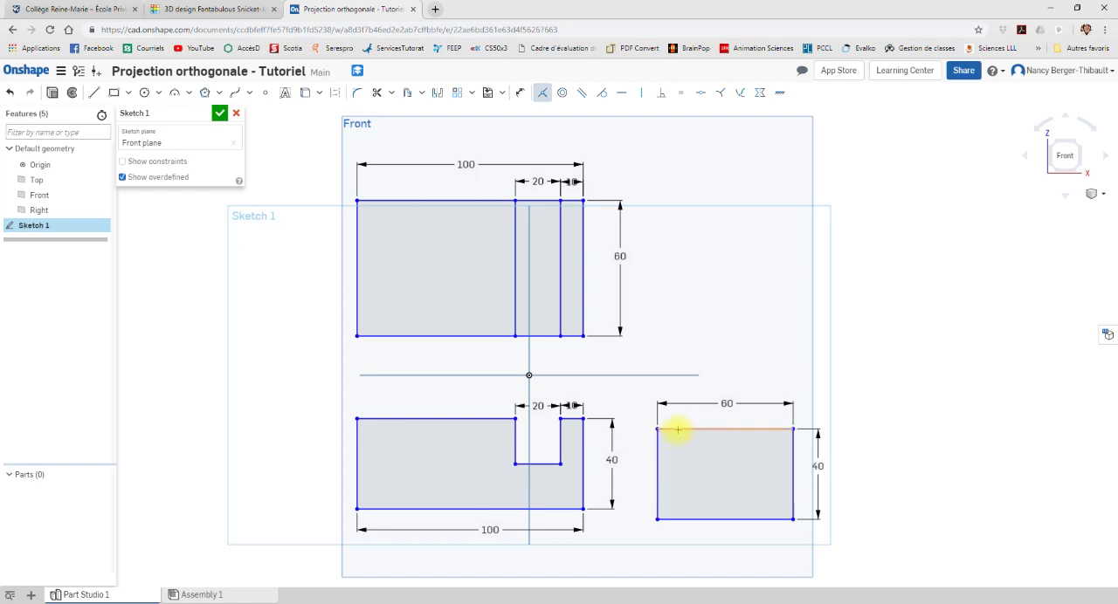
click(677, 430)
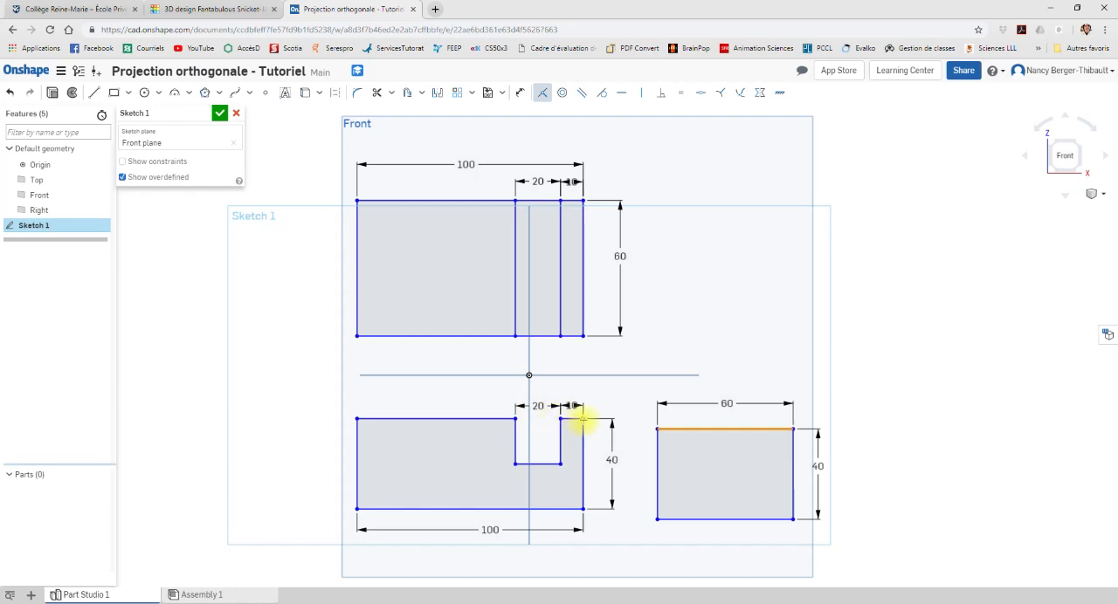
click(582, 420)
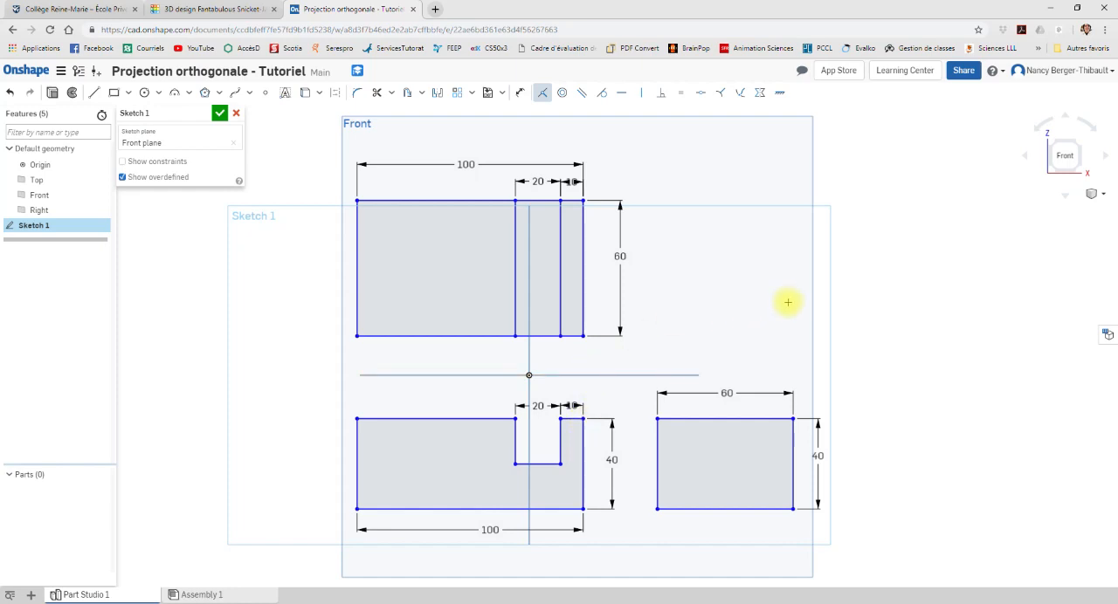
Step: Check the block in Tinkercad, return to Onshape and sketch a horizontal line across the full width of the side-view rectangle
click(179, 9)
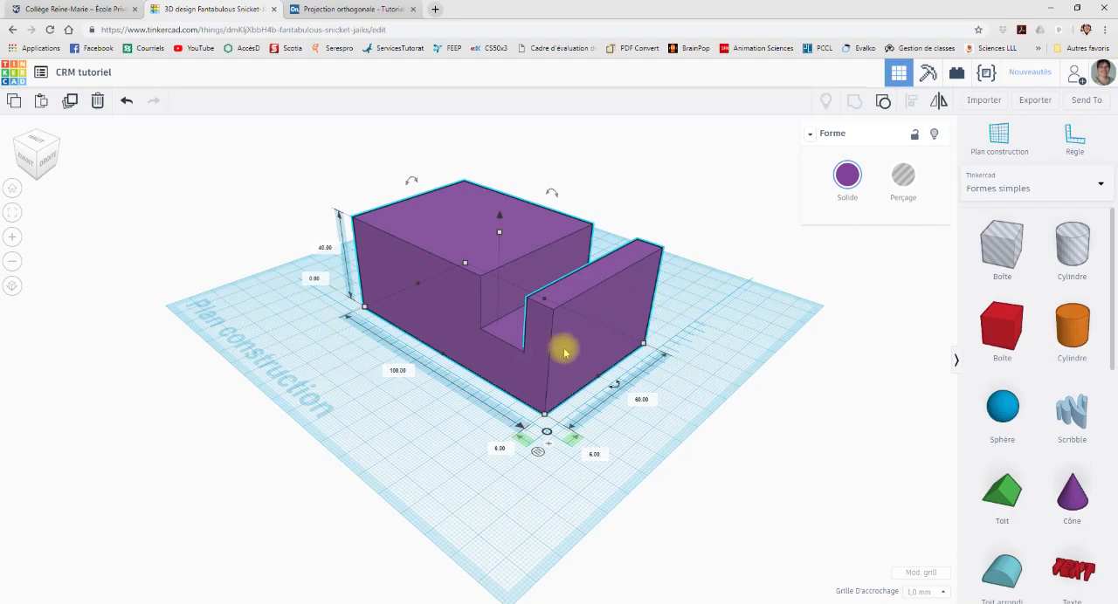
click(348, 7)
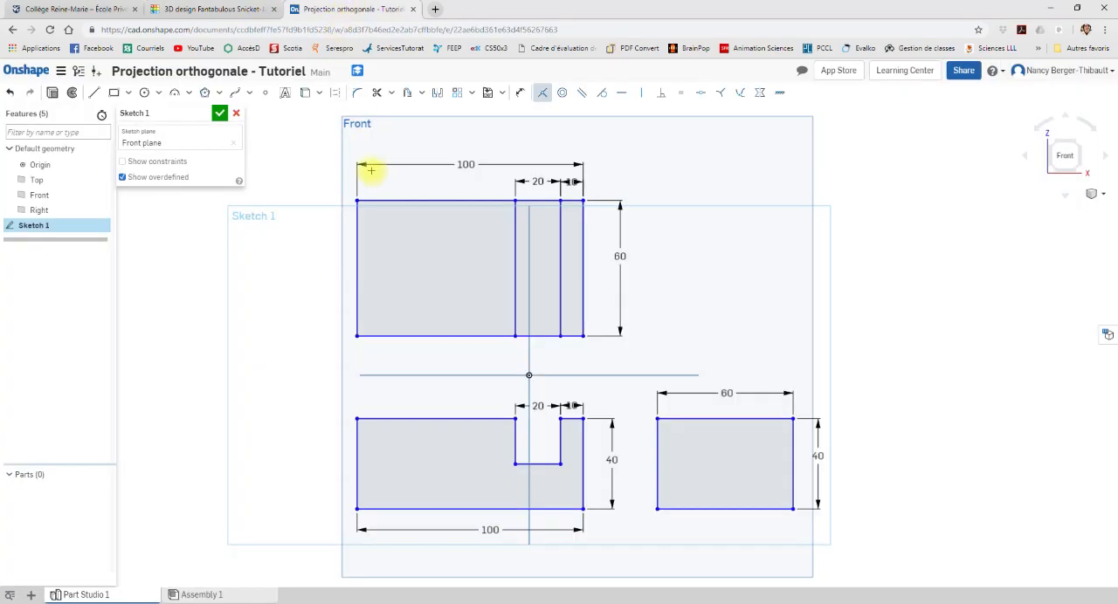
click(92, 93)
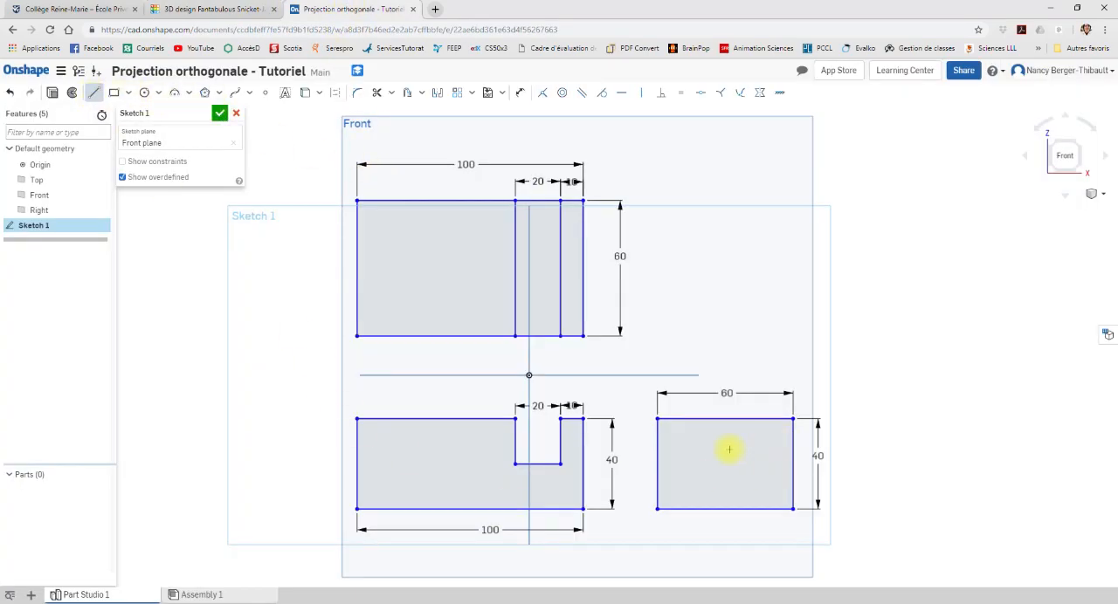
click(657, 455)
click(792, 455)
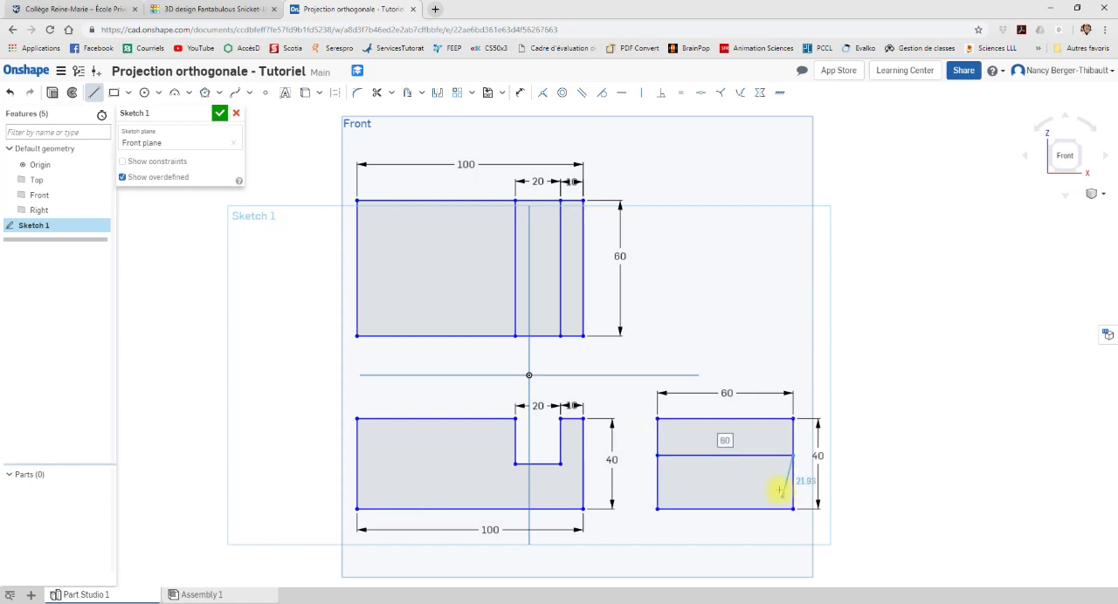
key(Escape)
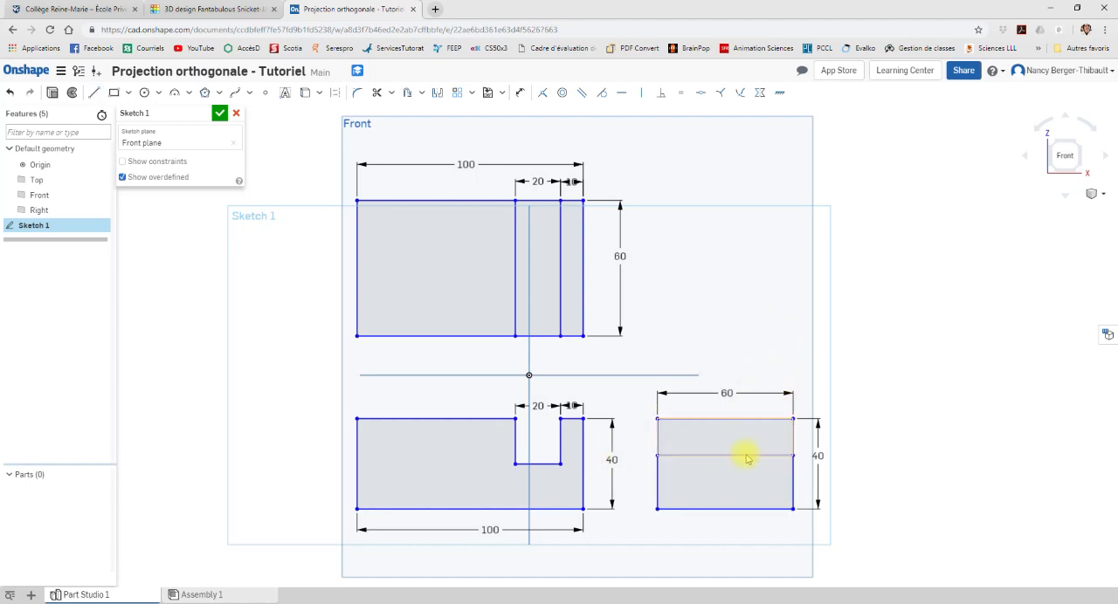
Step: Dimension the horizontal line in the side view at 20 mm below the top edge and centre the dimension text between its arrows
click(518, 93)
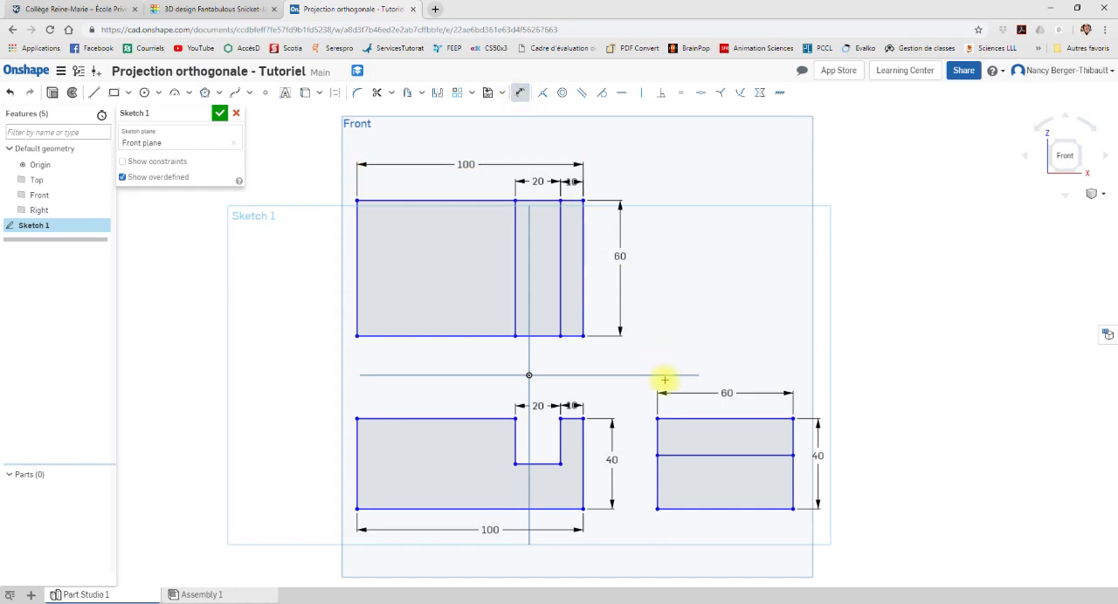
click(794, 455)
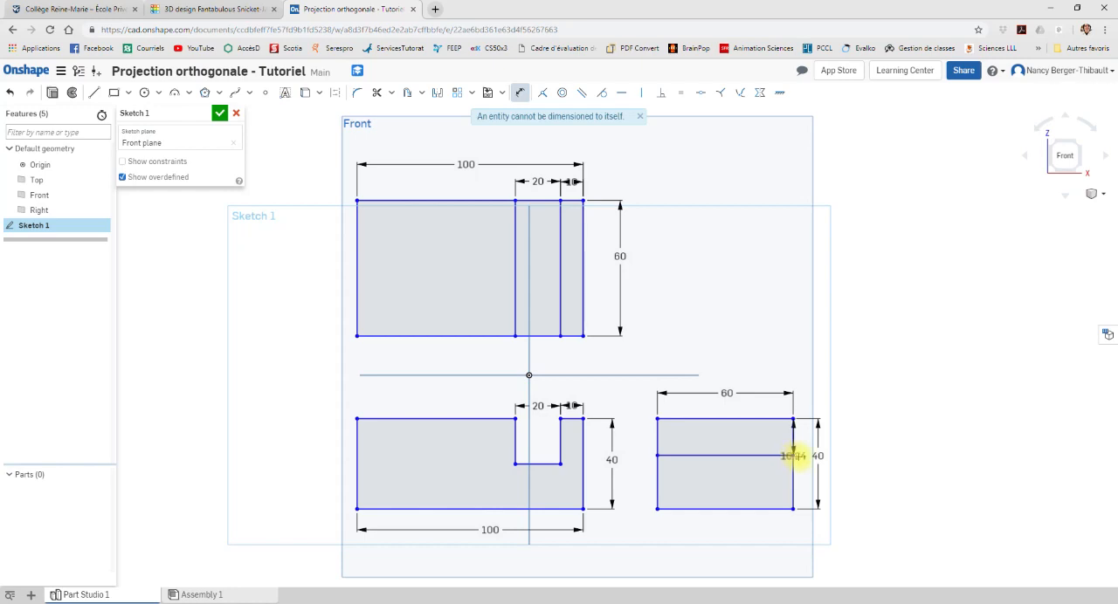
click(804, 455)
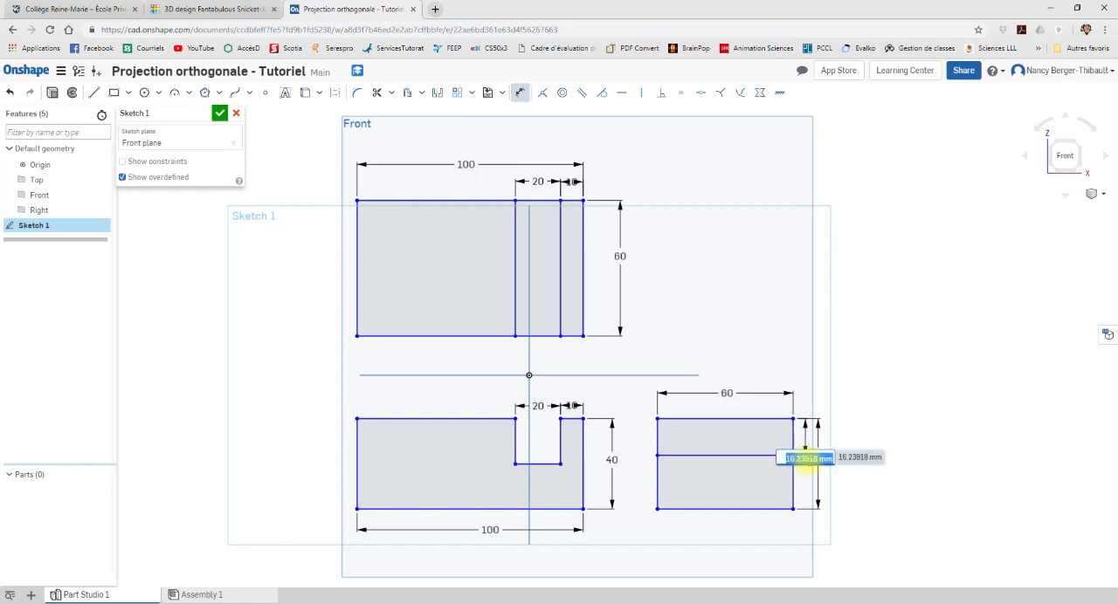
text(20)
key(Return)
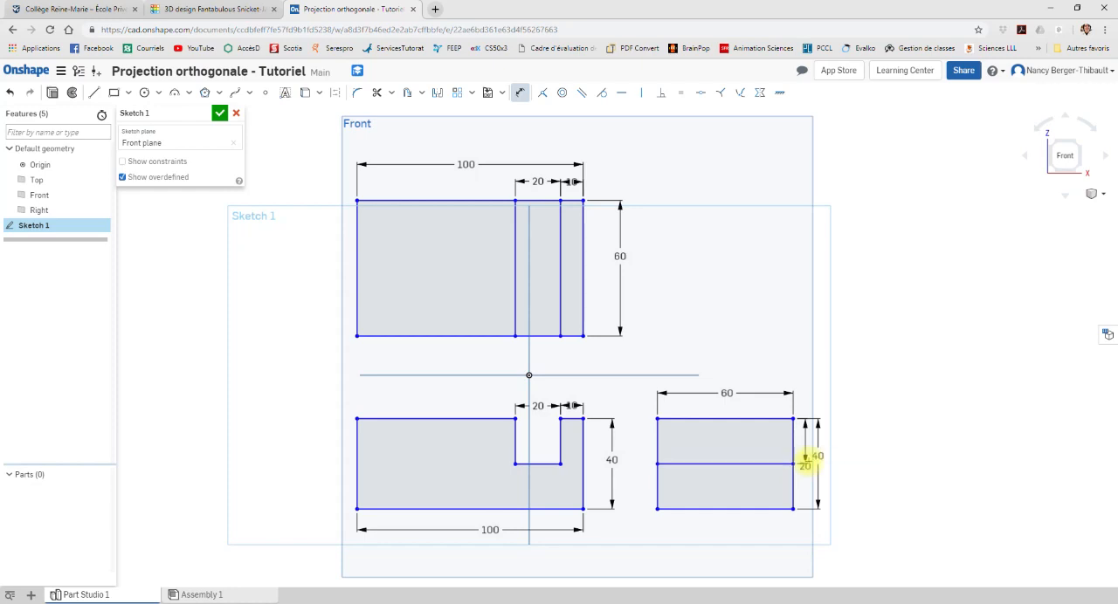
drag(805, 456, 807, 441)
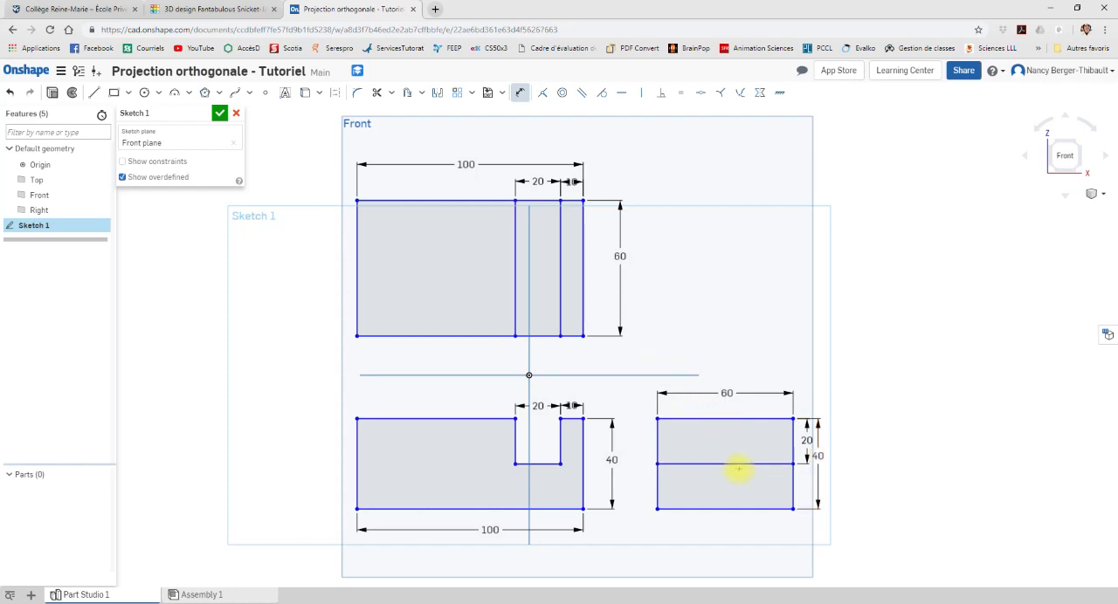
Step: Convert the horizontal line inside the side-view rectangle to construction geometry to represent the hidden notch floor
click(519, 94)
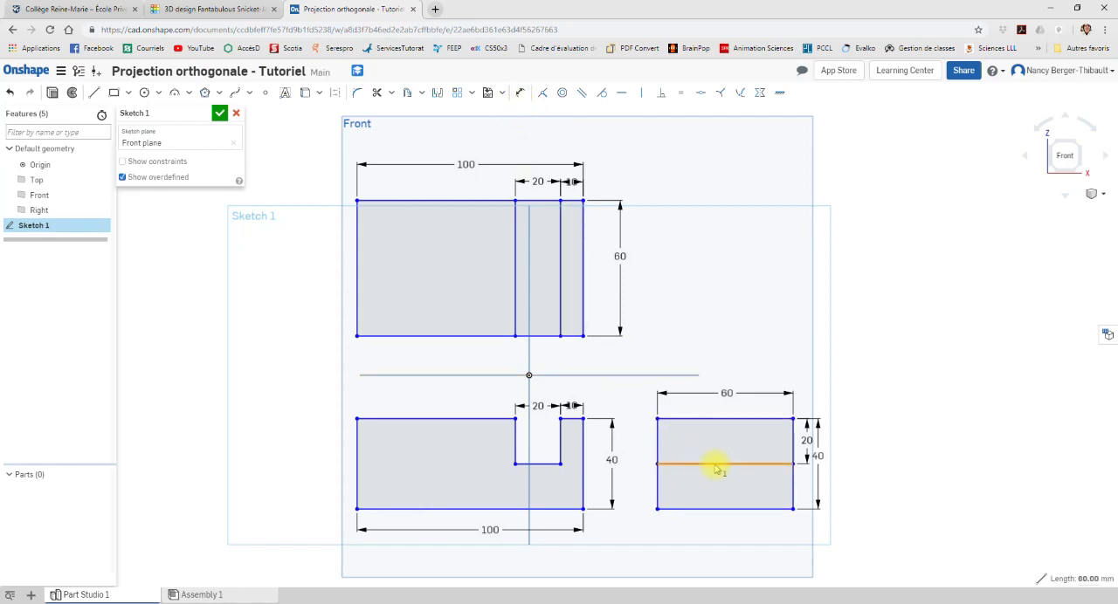
click(338, 96)
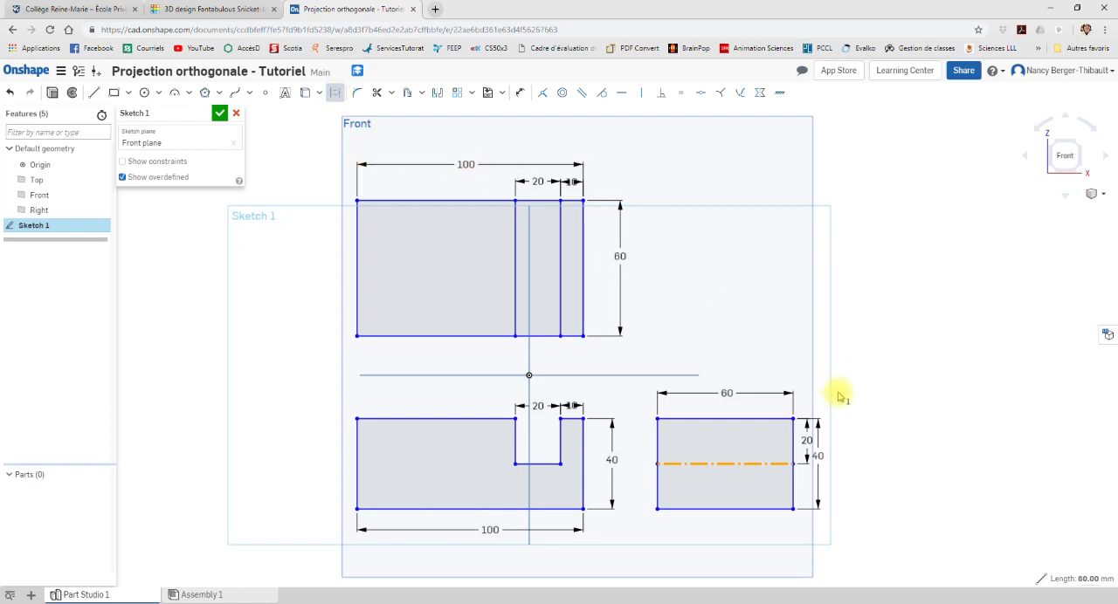
click(840, 397)
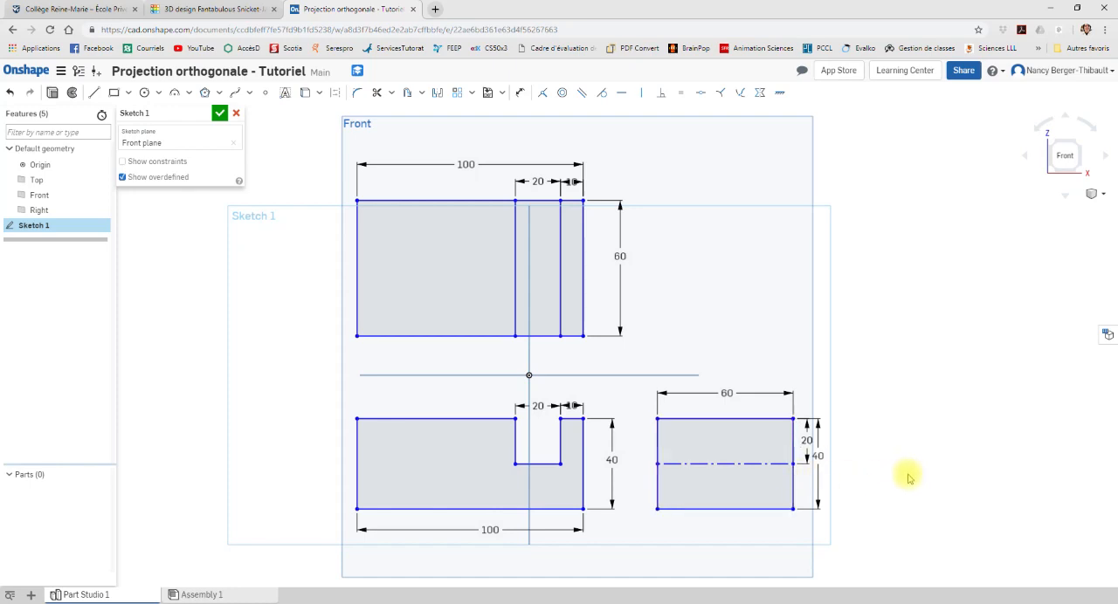
Step: Compare the three Onshape views with the notched block in Tinkercad, checking how the notch floor relates to the side view's dash-dot line
click(199, 10)
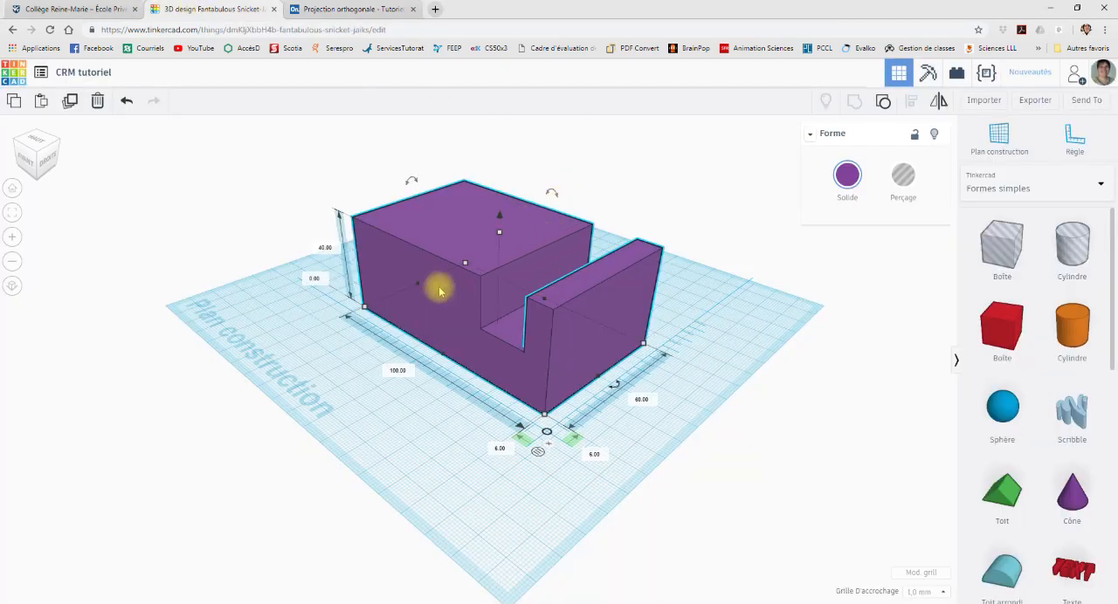
click(353, 12)
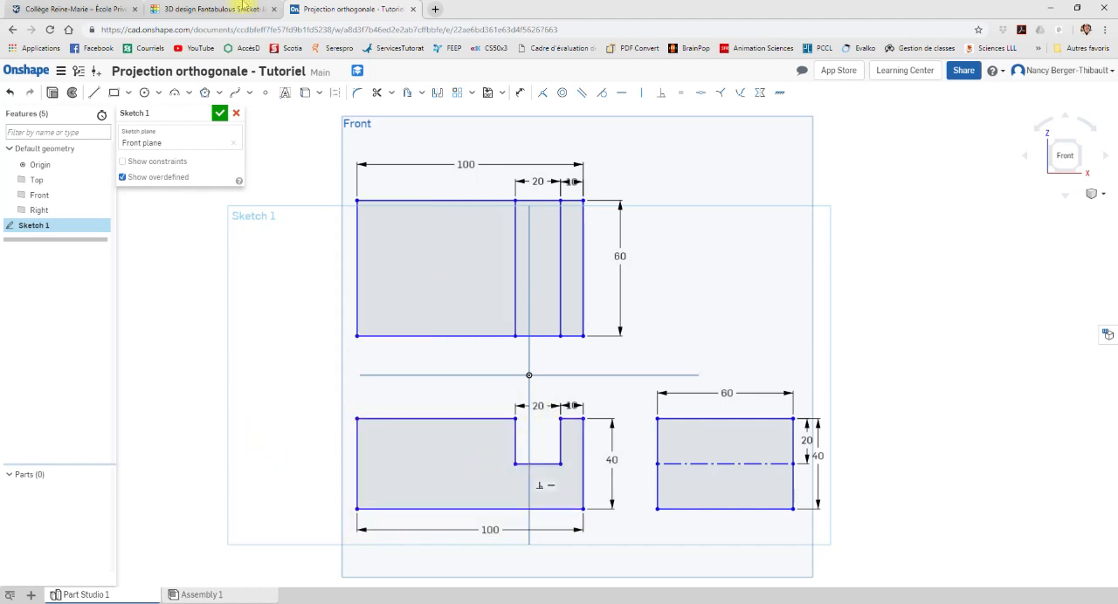
click(204, 10)
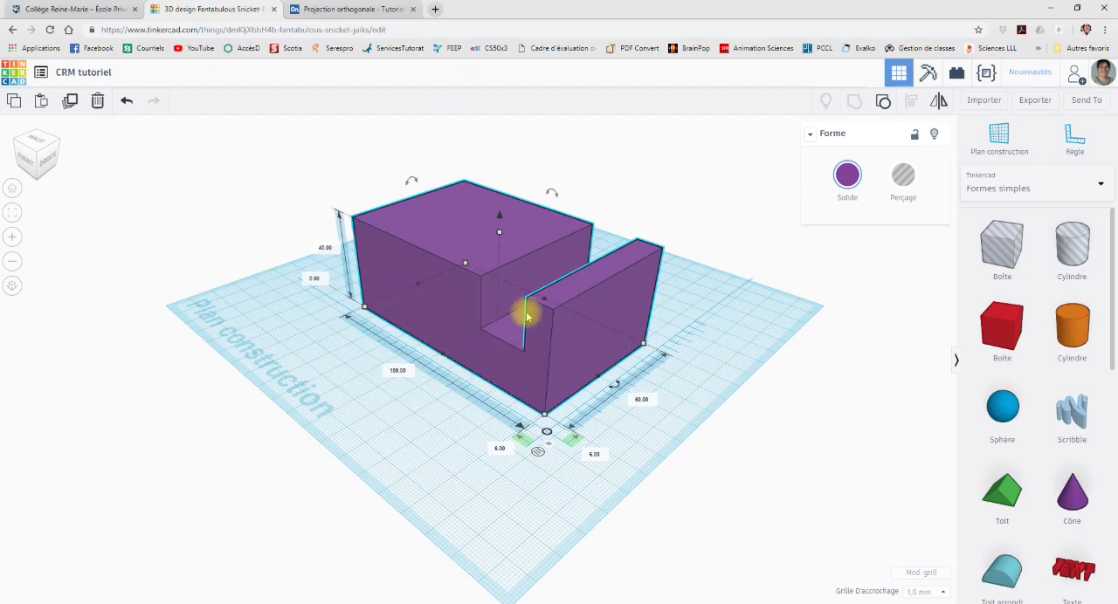
click(324, 7)
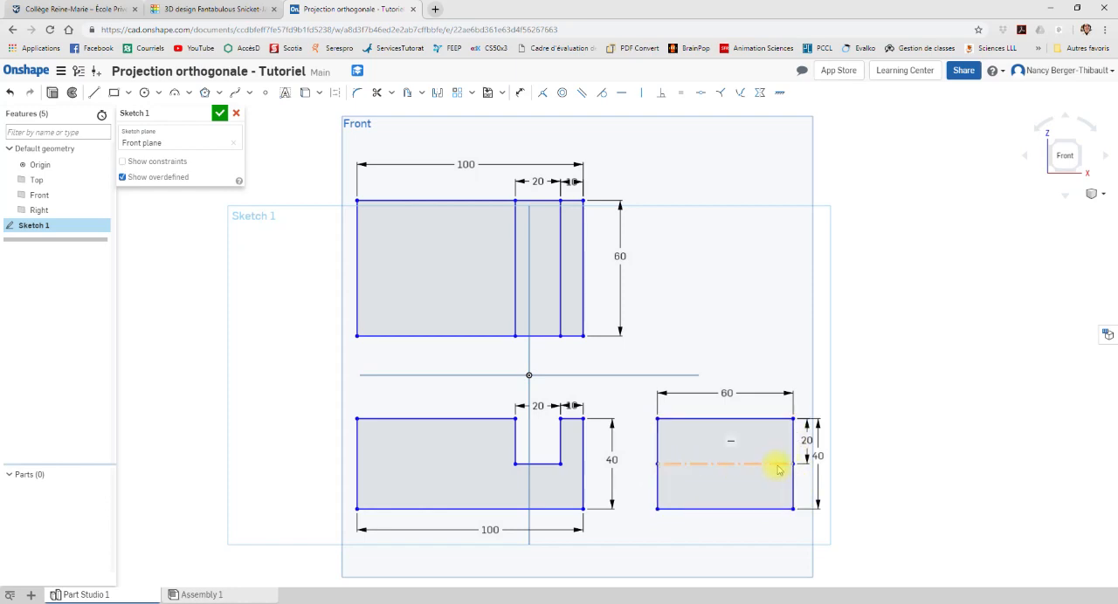
click(190, 9)
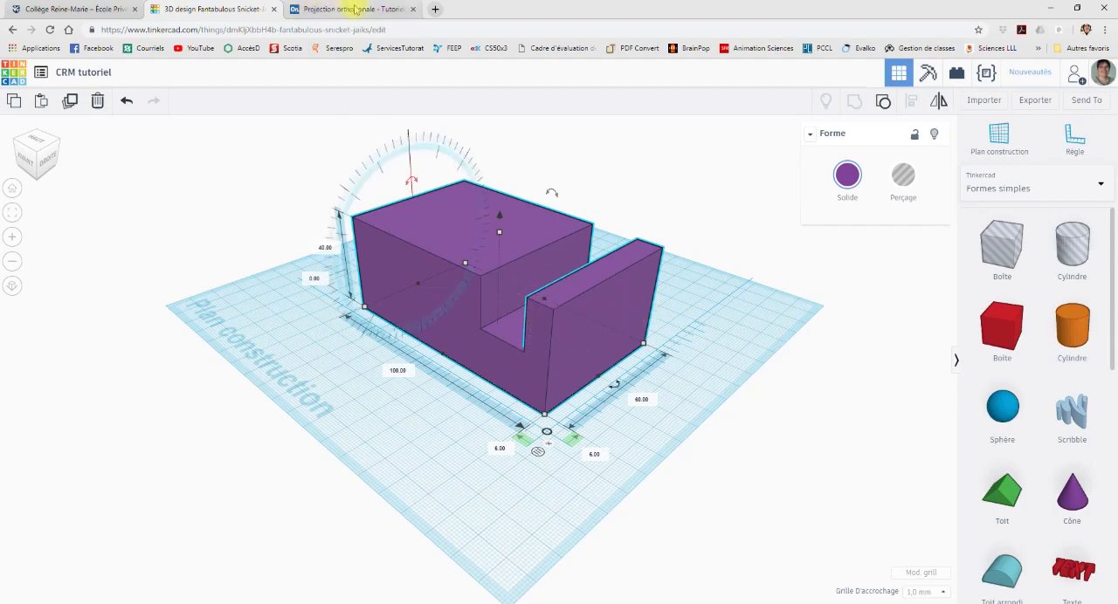
click(356, 8)
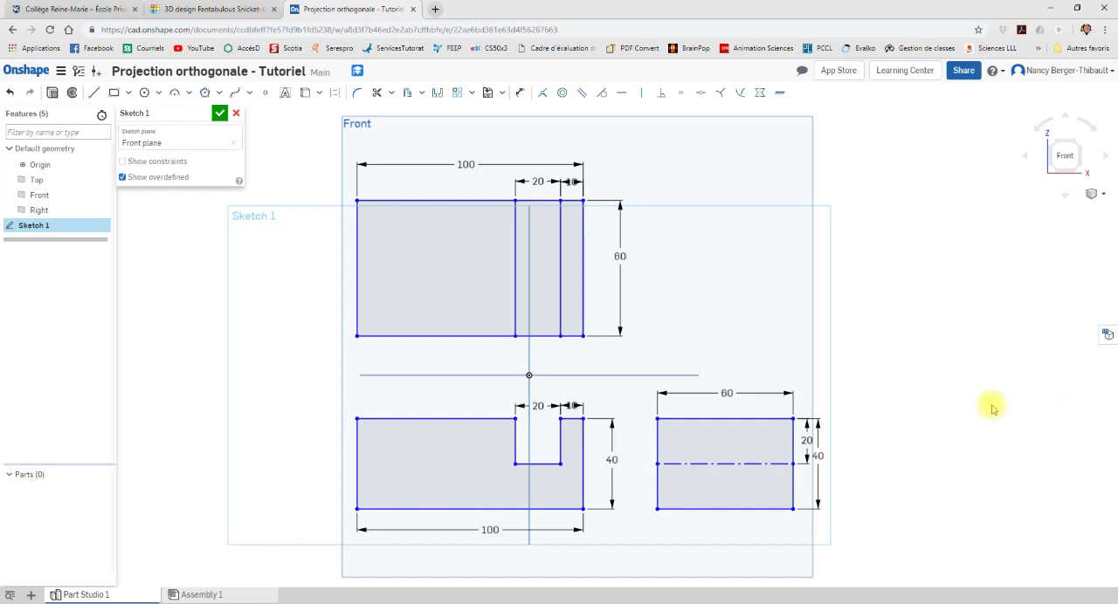
Step: Switch to the Windows screen capture tool and capture the sketch area containing all three dimensioned views
click(180, 603)
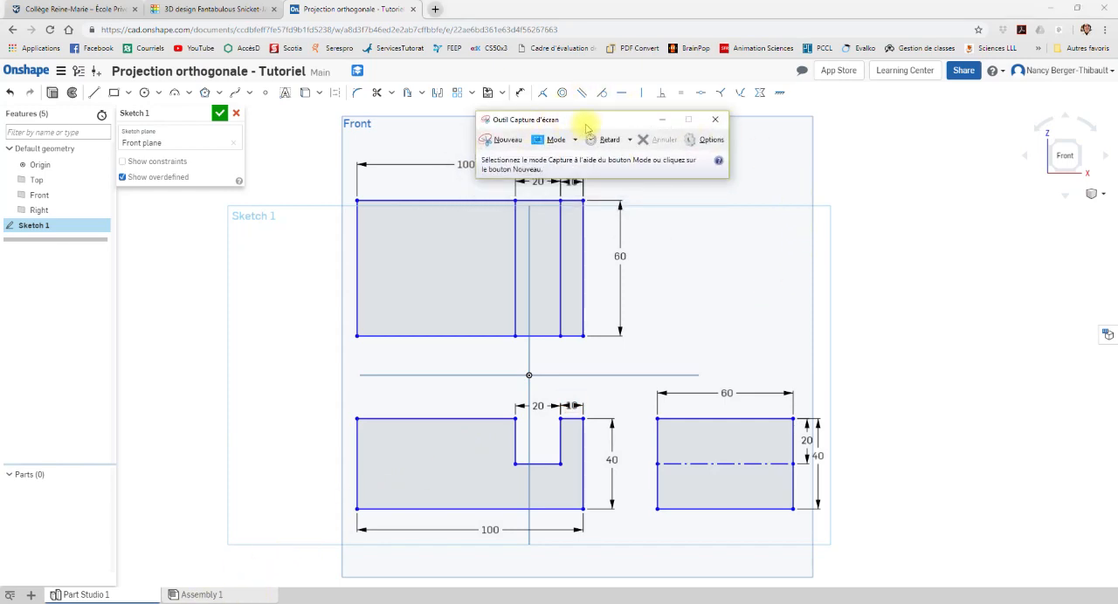
click(506, 142)
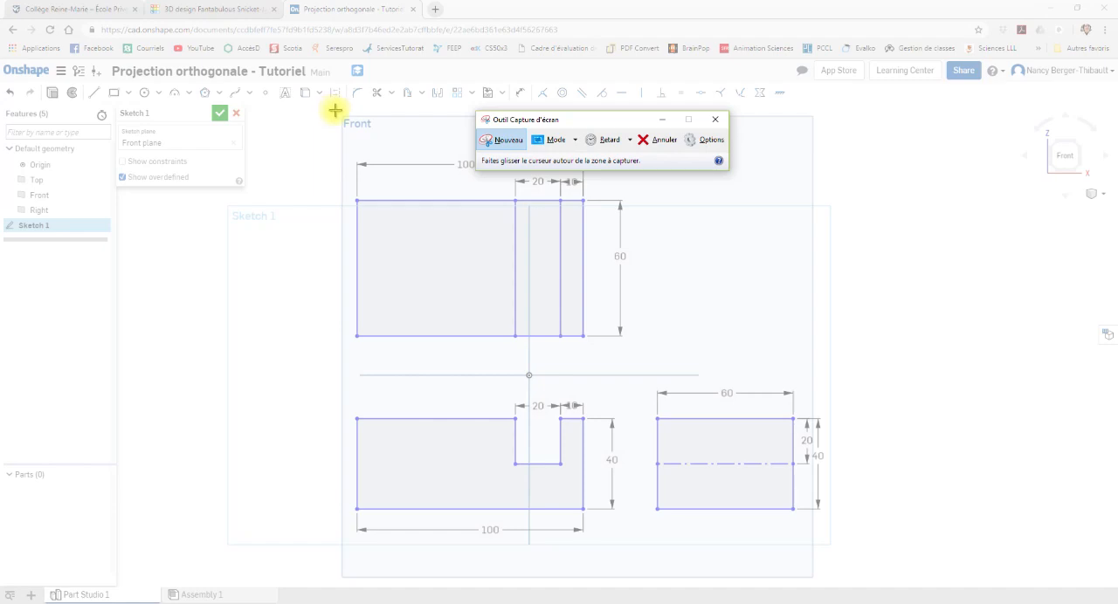
mouse_move(335, 110)
mouse_down()
mouse_move(552, 446)
mouse_move(669, 561)
mouse_move(844, 548)
mouse_up()
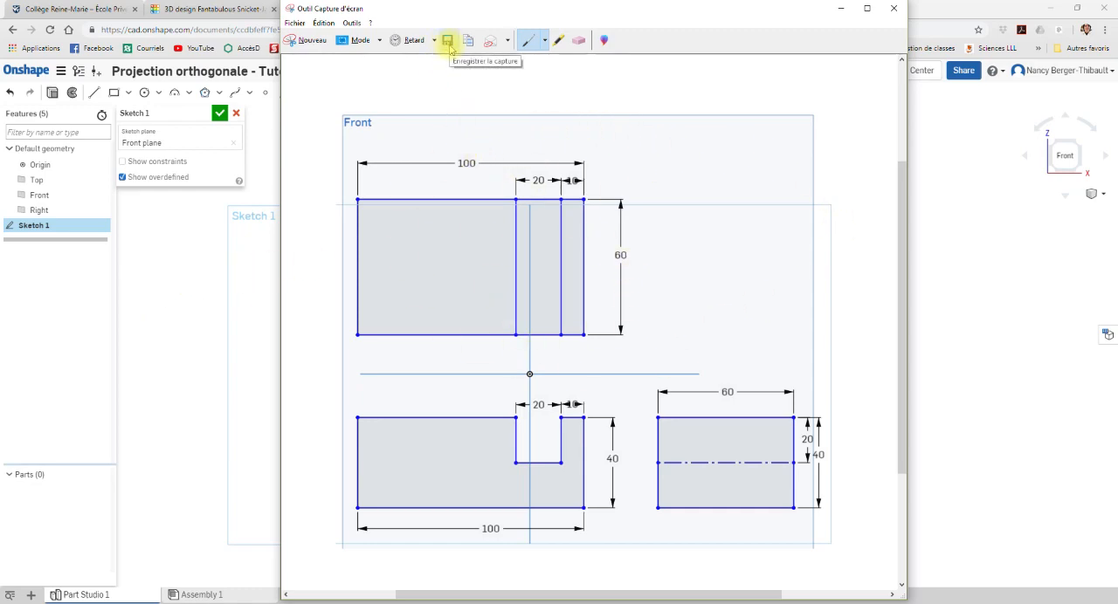
Step: Save the capture to the Desktop as a PNG file named with the student's full name
click(448, 41)
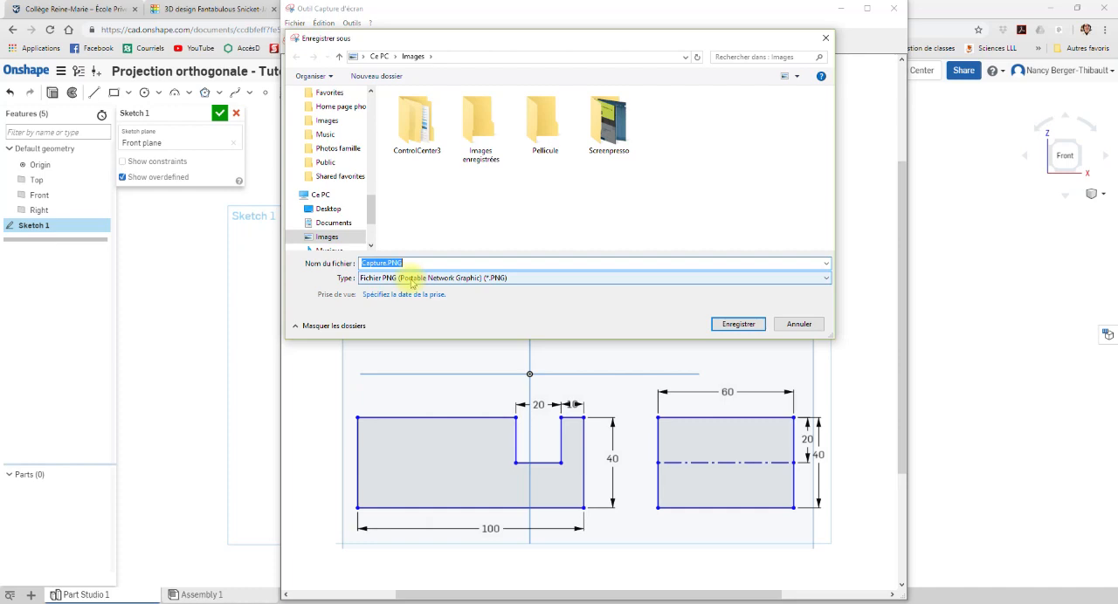
click(382, 263)
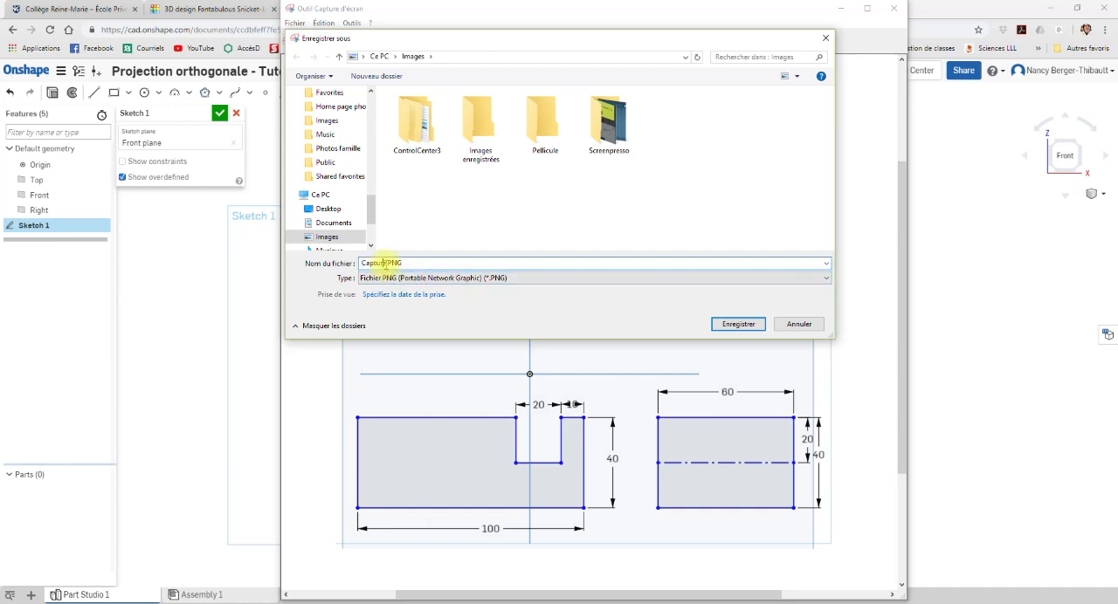
double_click(382, 262)
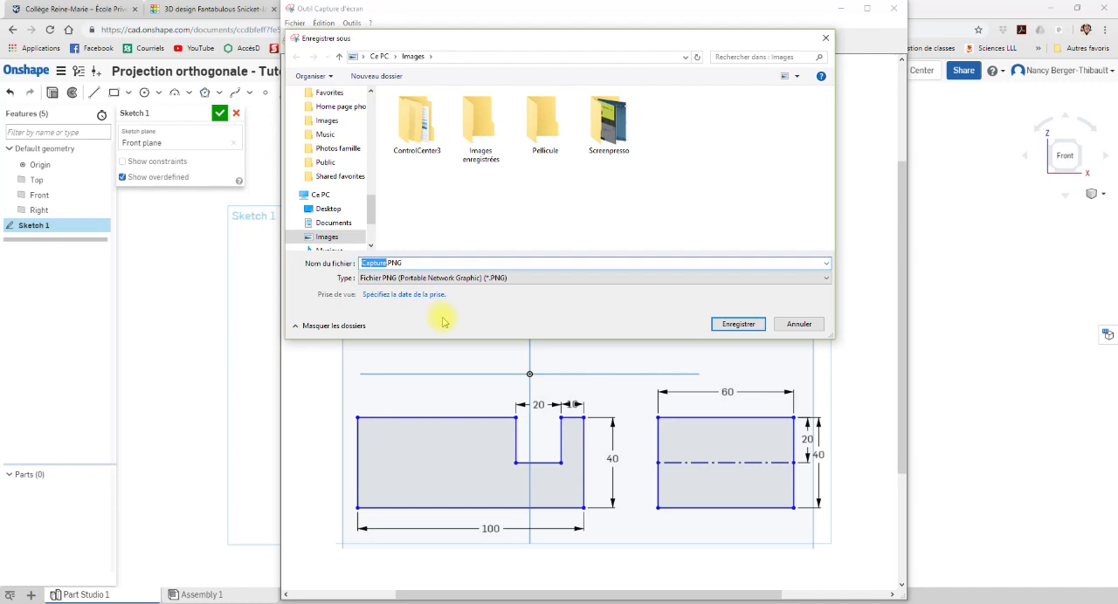
scroll(357, 175, up, 5)
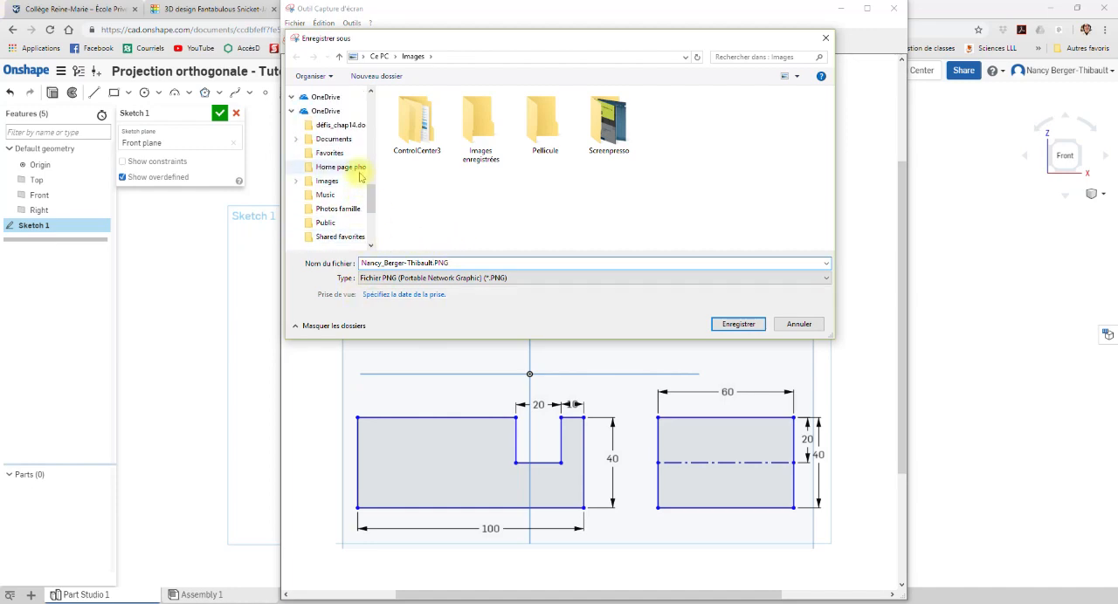
scroll(359, 177, up, 10)
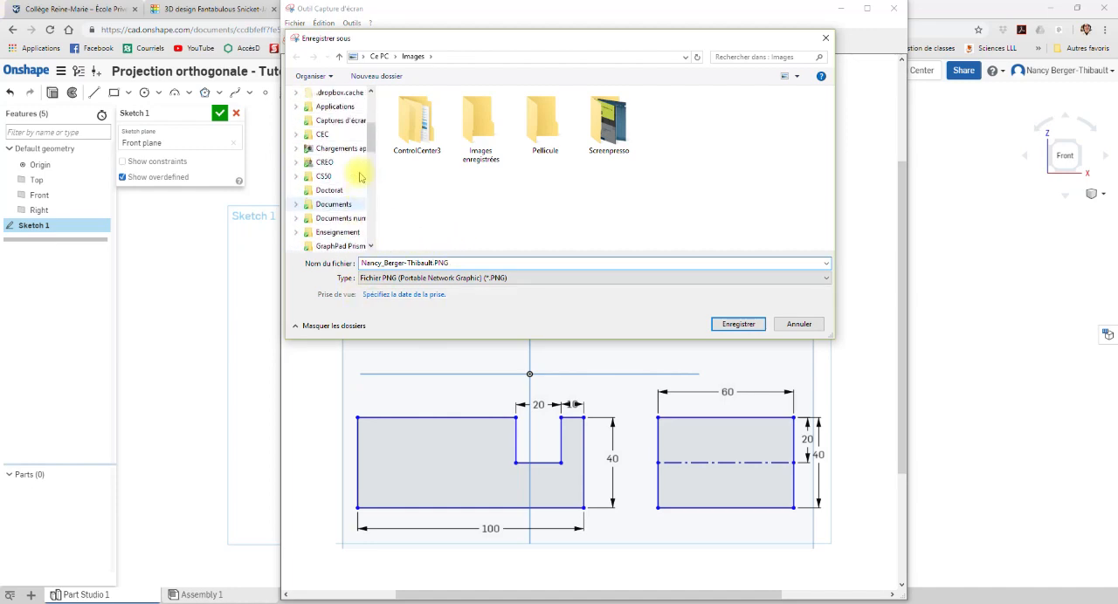
scroll(359, 177, up, 3)
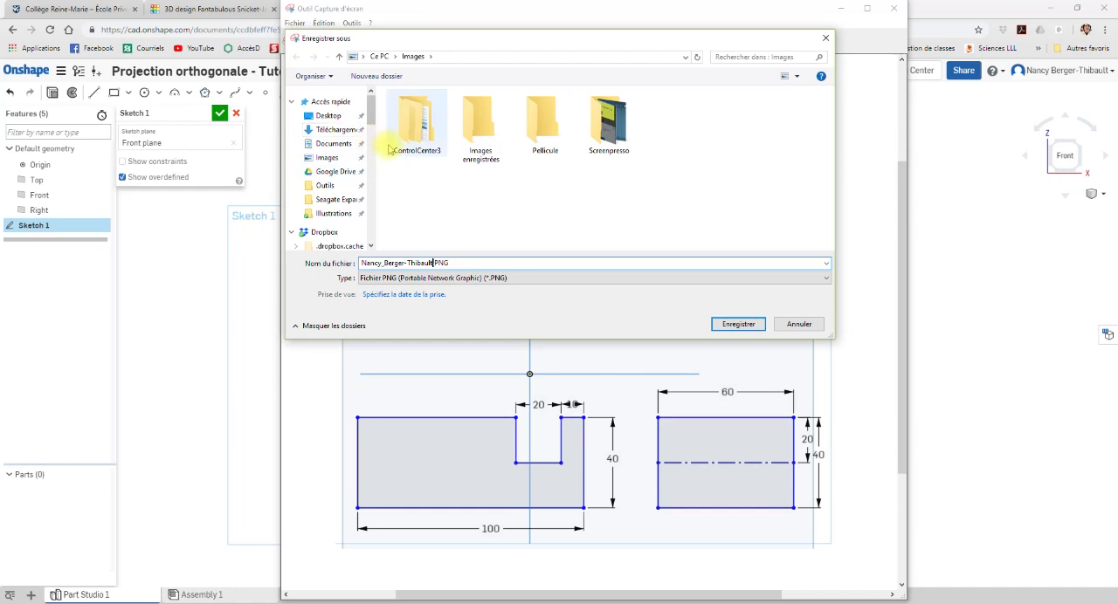
click(328, 116)
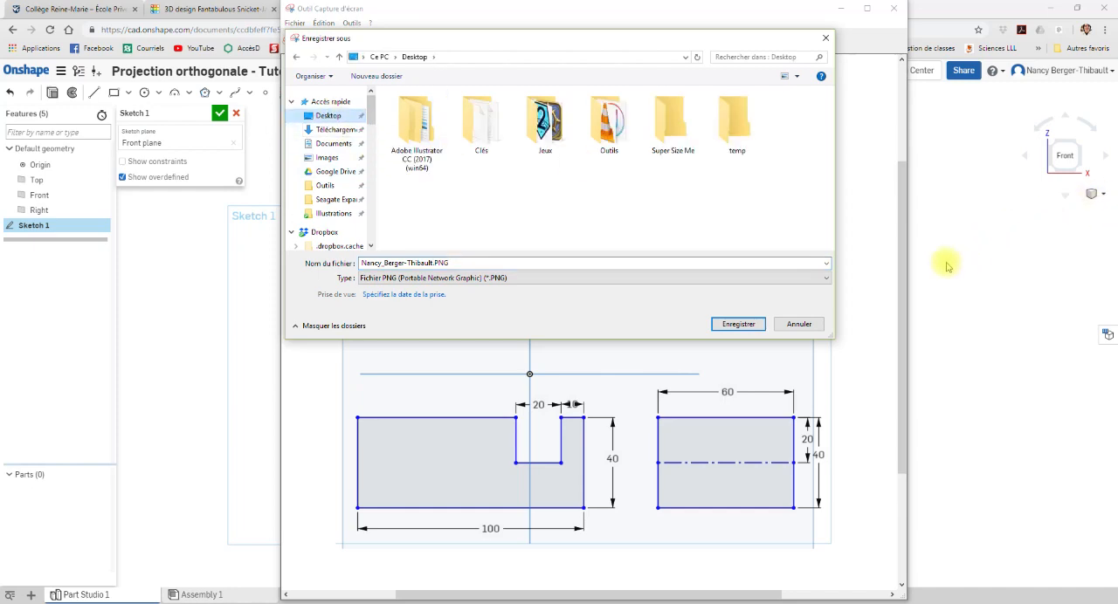
click(751, 329)
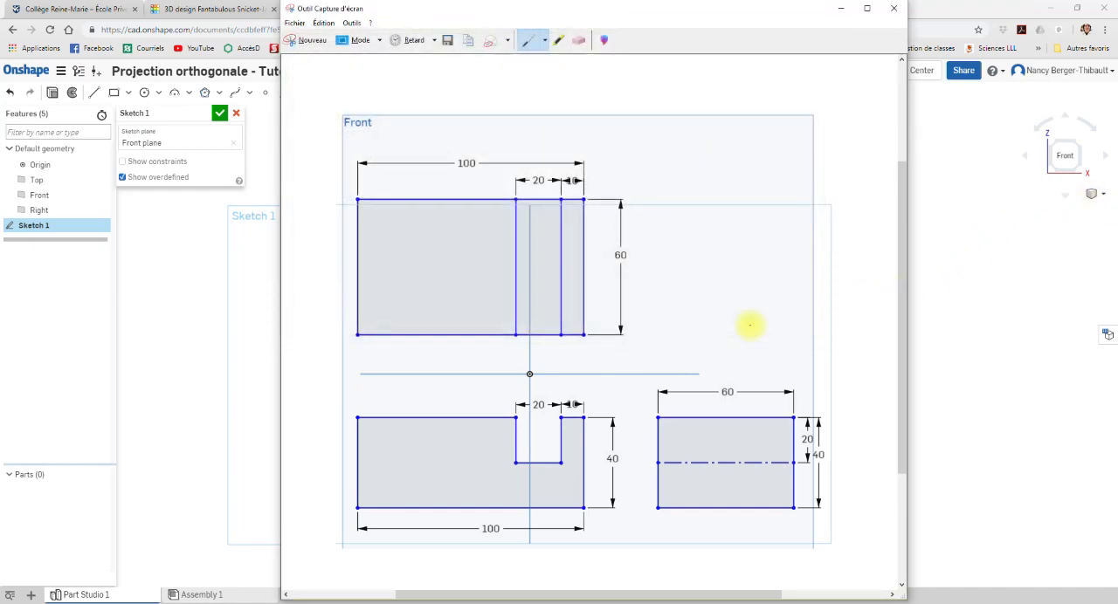